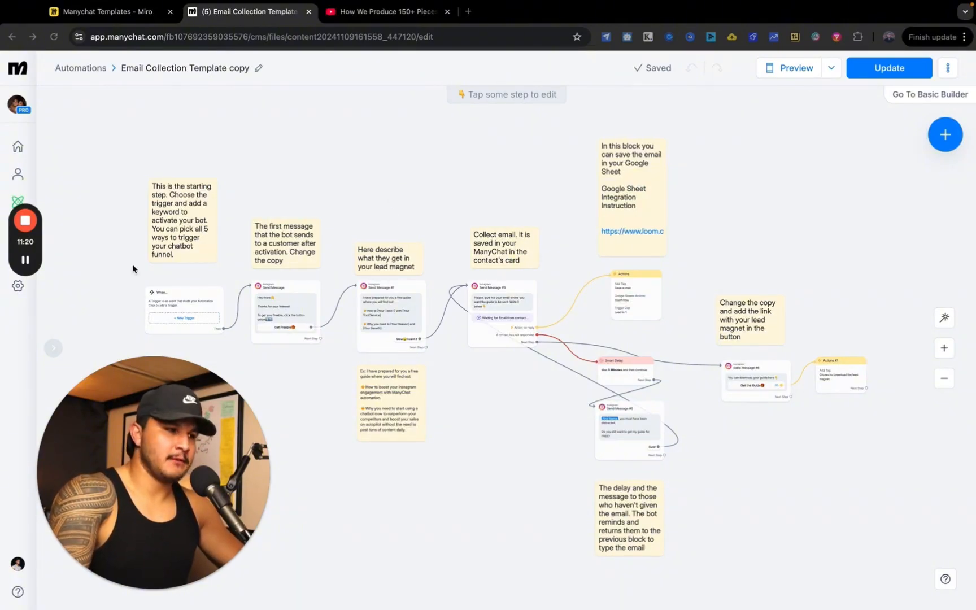
pyautogui.scroll(1, 134, 257)
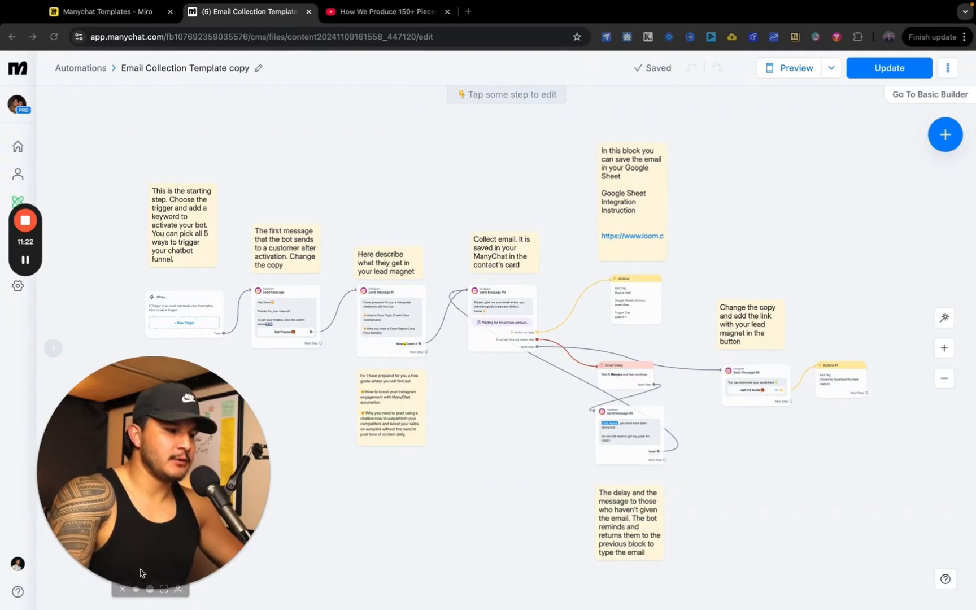
pyautogui.click(115, 588)
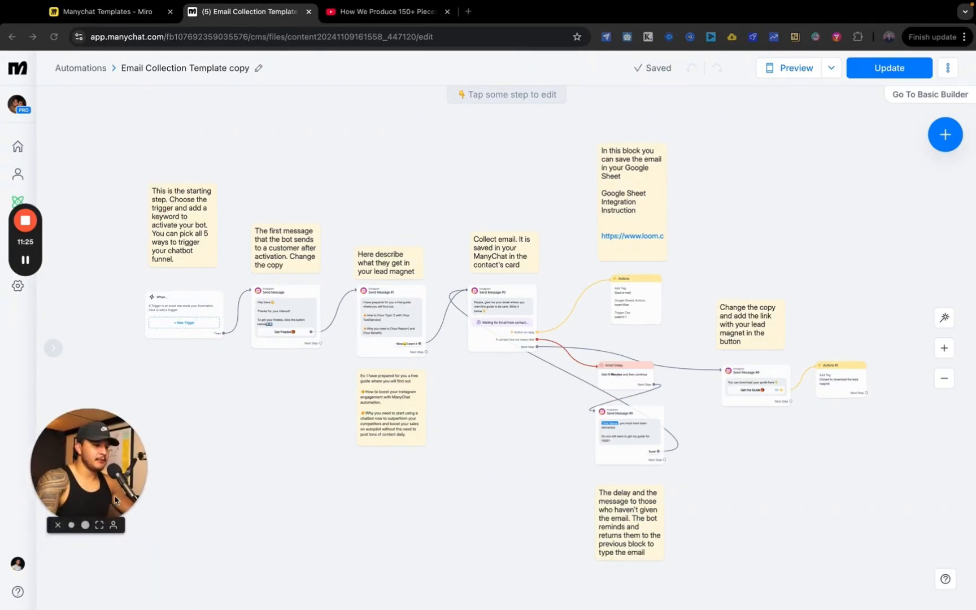
pyautogui.scroll(3, 178, 361)
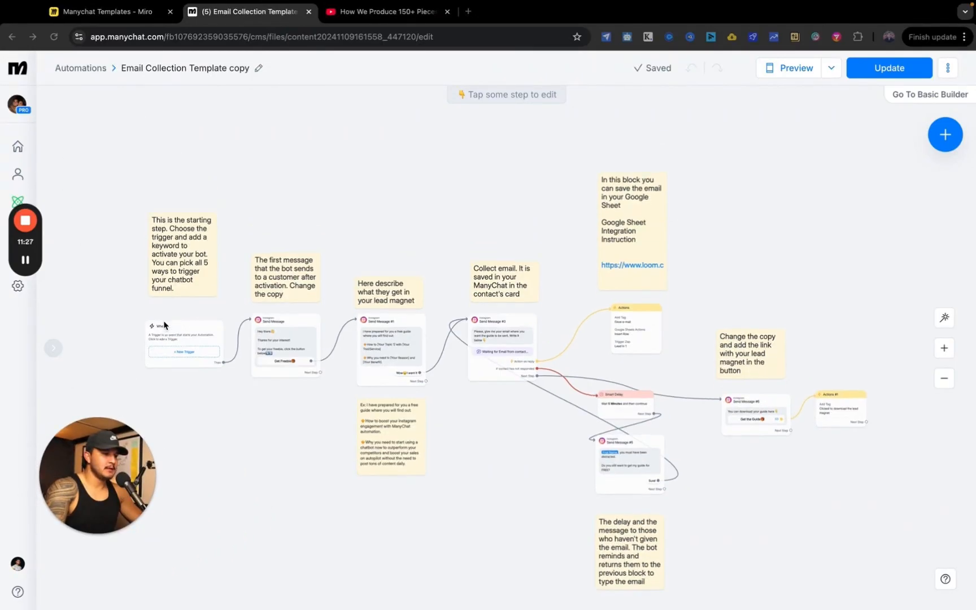
pyautogui.rightClick(194, 404)
pyautogui.click(195, 404)
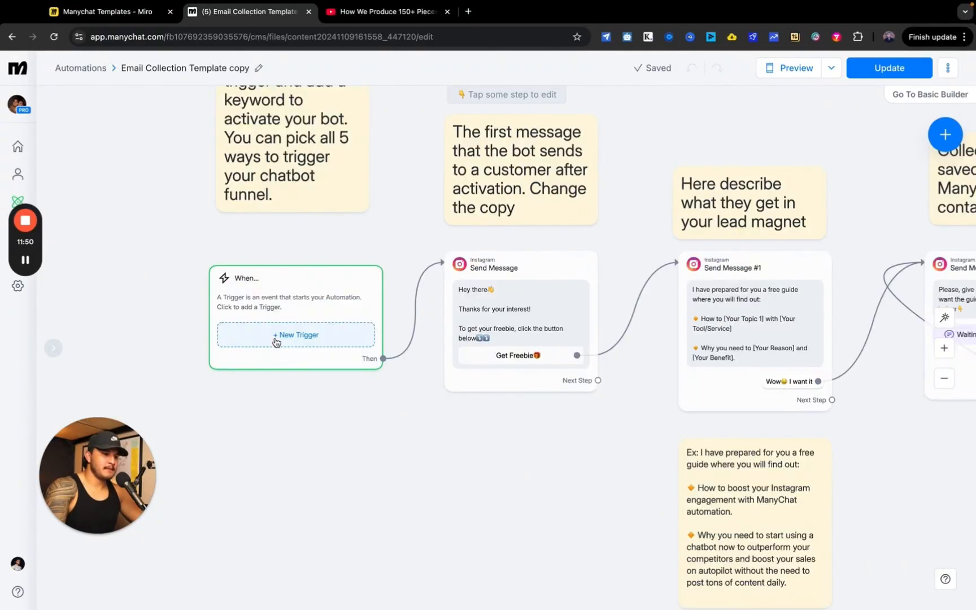
# - Add a new Instagram trigger that starts the automation when a user sends a message
pyautogui.click(276, 342)
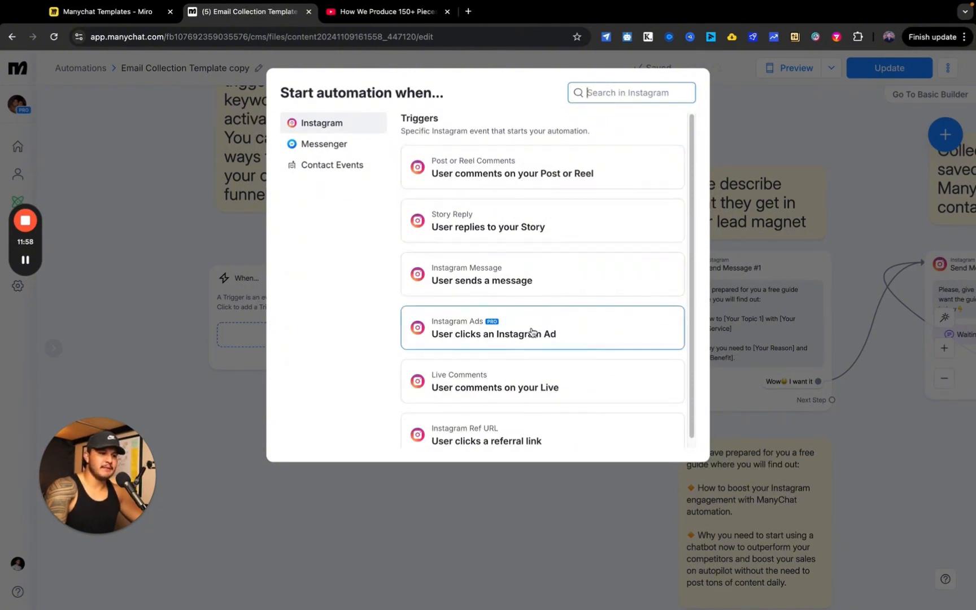
pyautogui.scroll(-1, 464, 339)
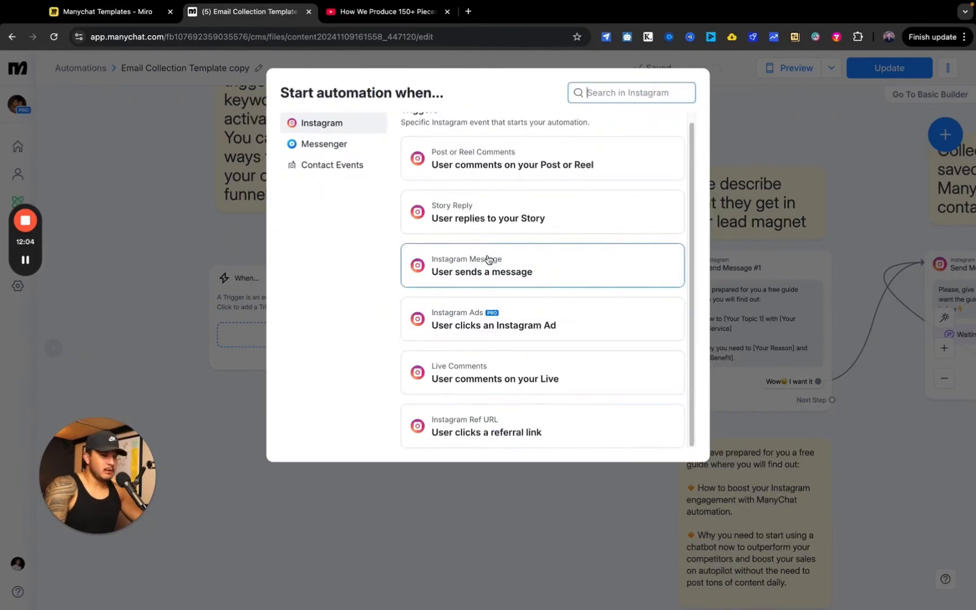
pyautogui.click(503, 280)
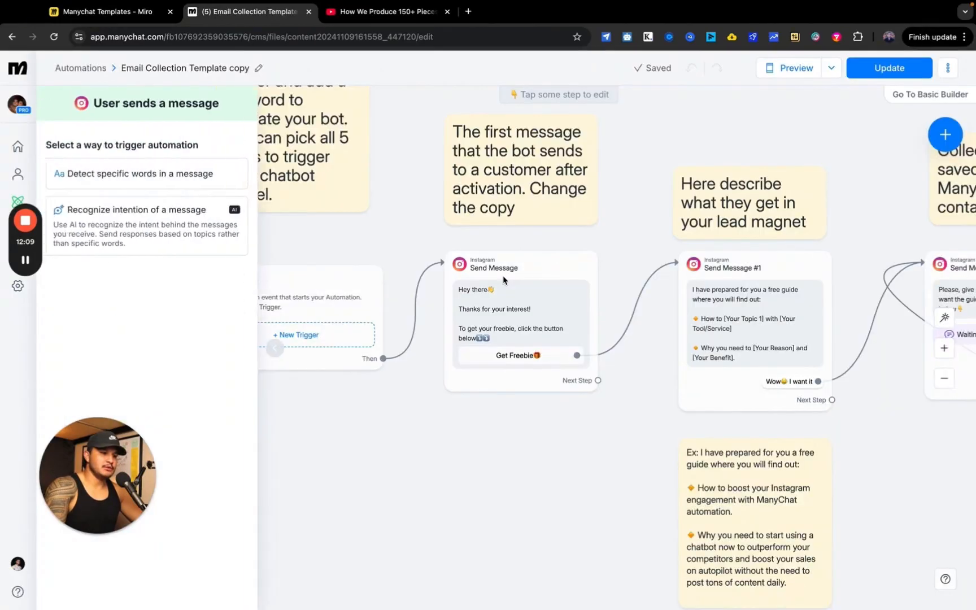
# - Make the message trigger detect specific words, with the keyword Test1, and create it
pyautogui.moveTo(70, 149); pyautogui.dragTo(162, 158)
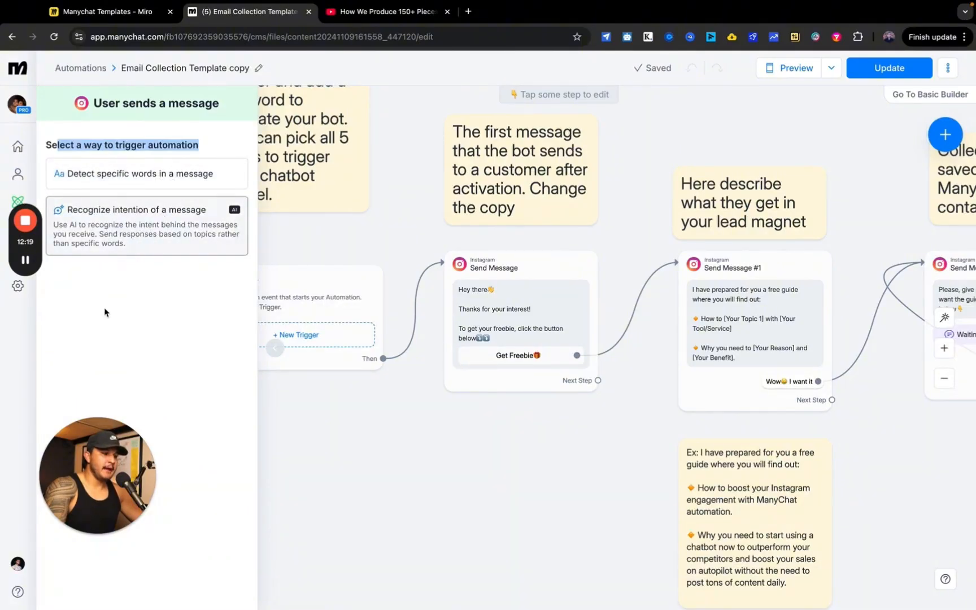
pyautogui.click(136, 181)
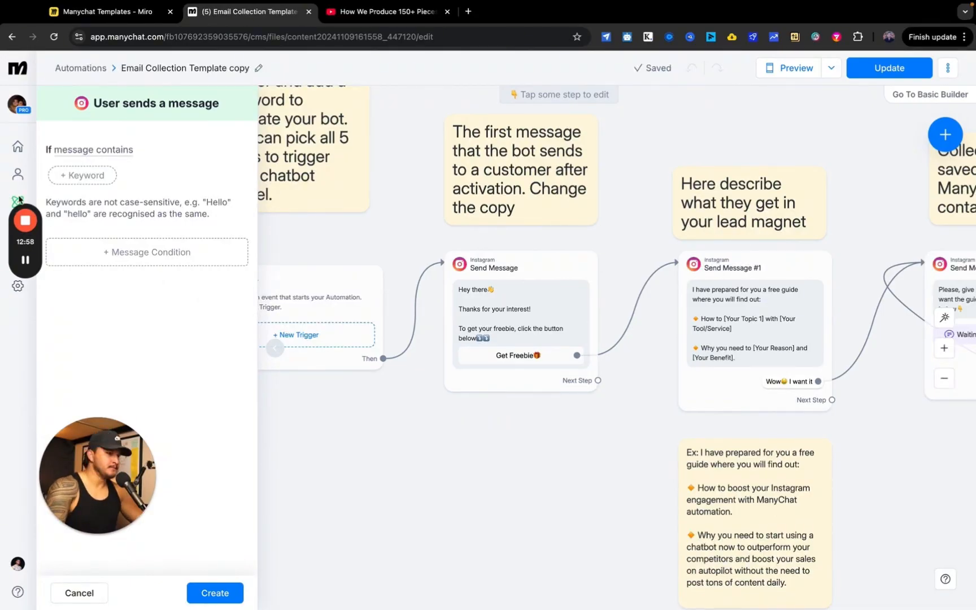
pyautogui.click(81, 184)
pyautogui.write('Test1')
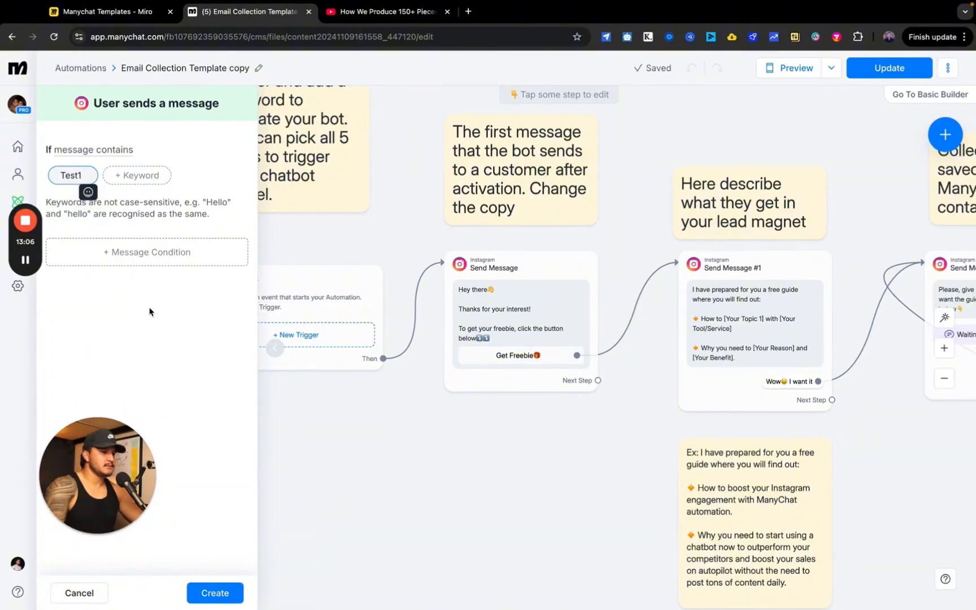
pyautogui.click(214, 592)
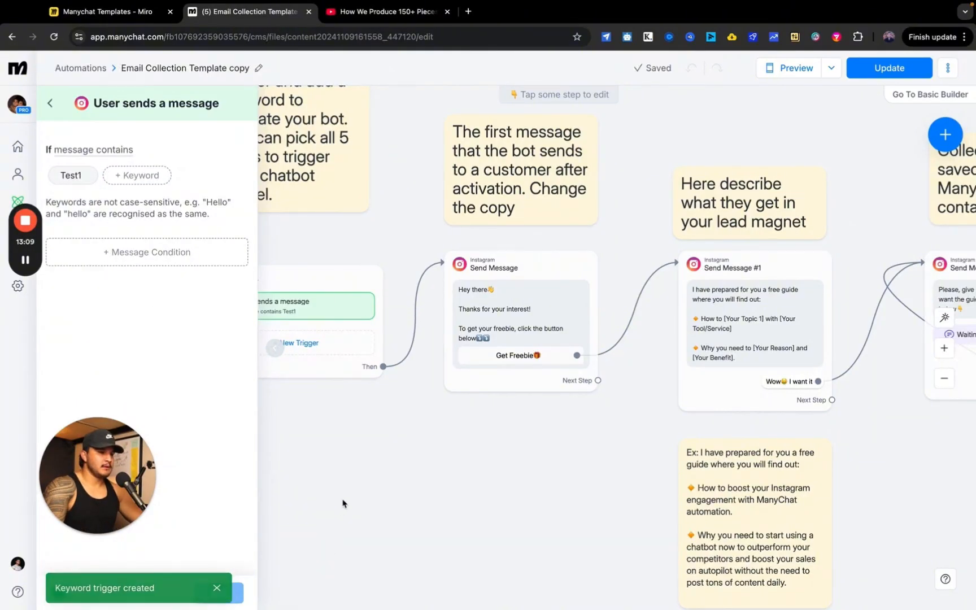
pyautogui.click(392, 462)
# - Open the AI improvement options for the text of the first Send Message block
pyautogui.click(469, 315)
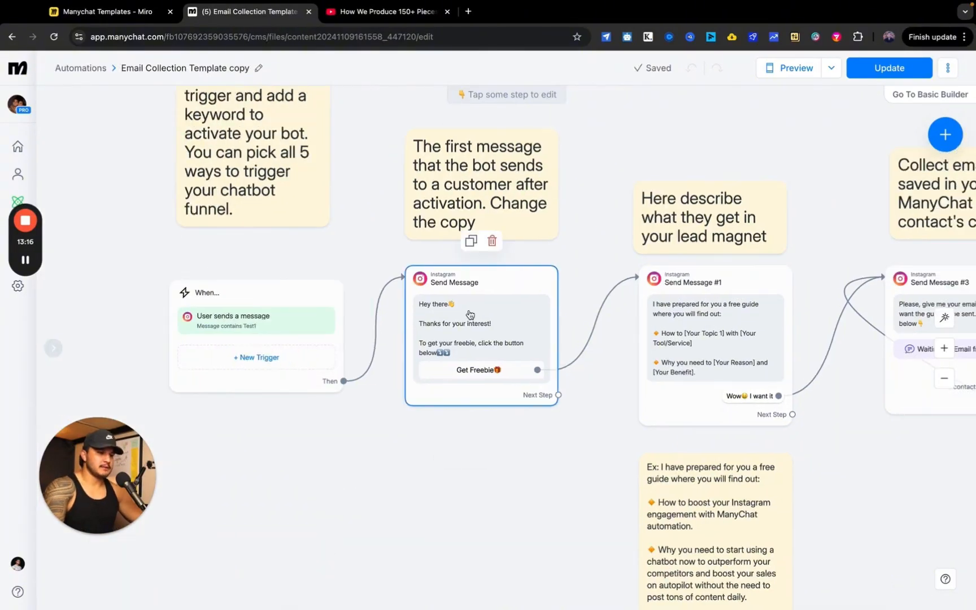
pyautogui.click(469, 320)
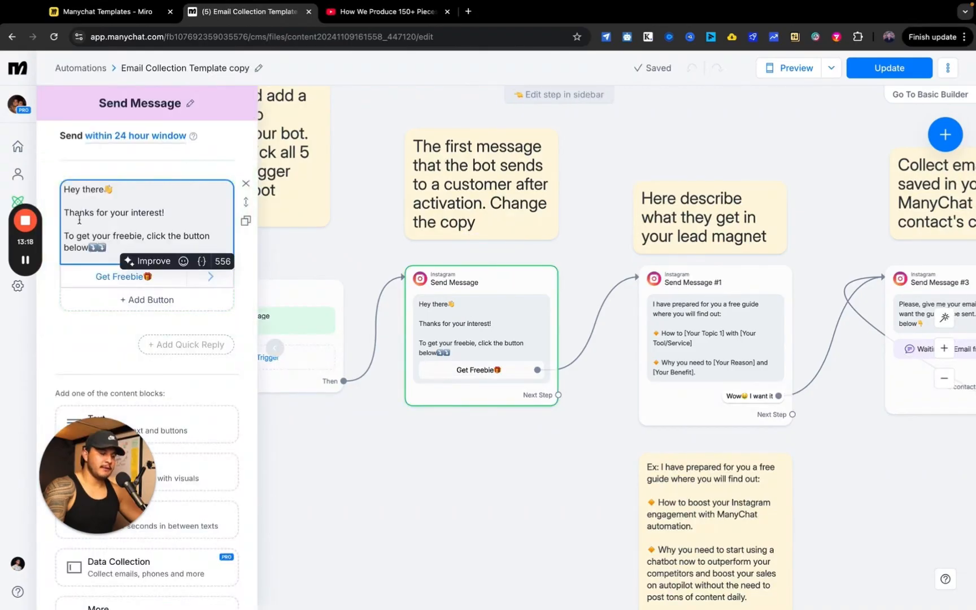
pyautogui.moveTo(70, 214); pyautogui.dragTo(107, 249)
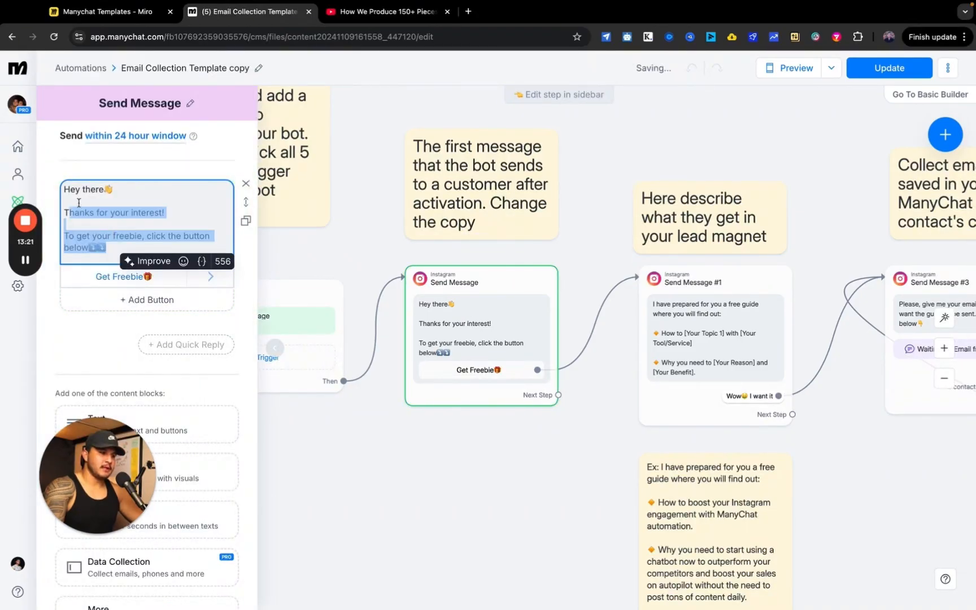
pyautogui.click(127, 200)
pyautogui.click(141, 264)
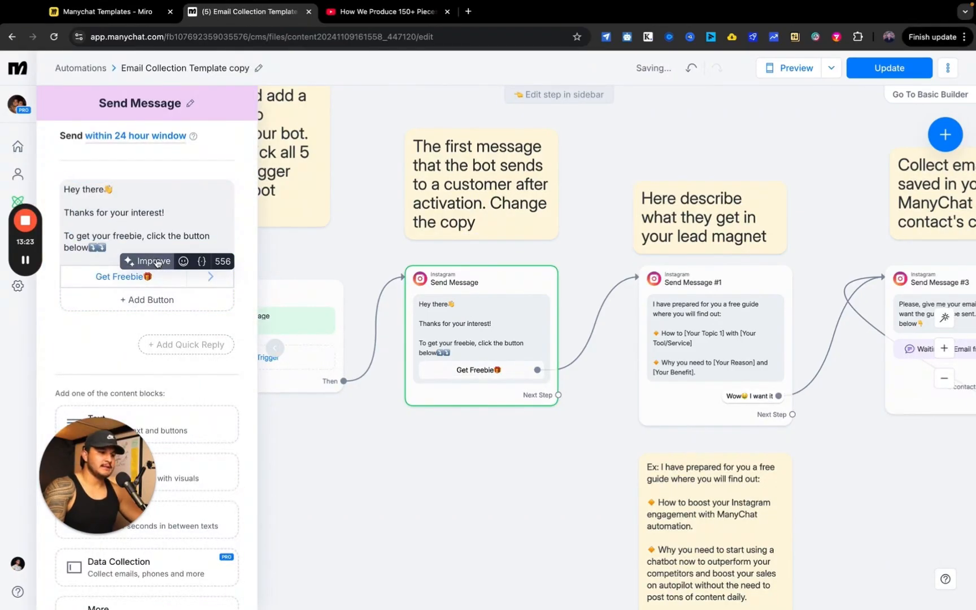
pyautogui.click(156, 262)
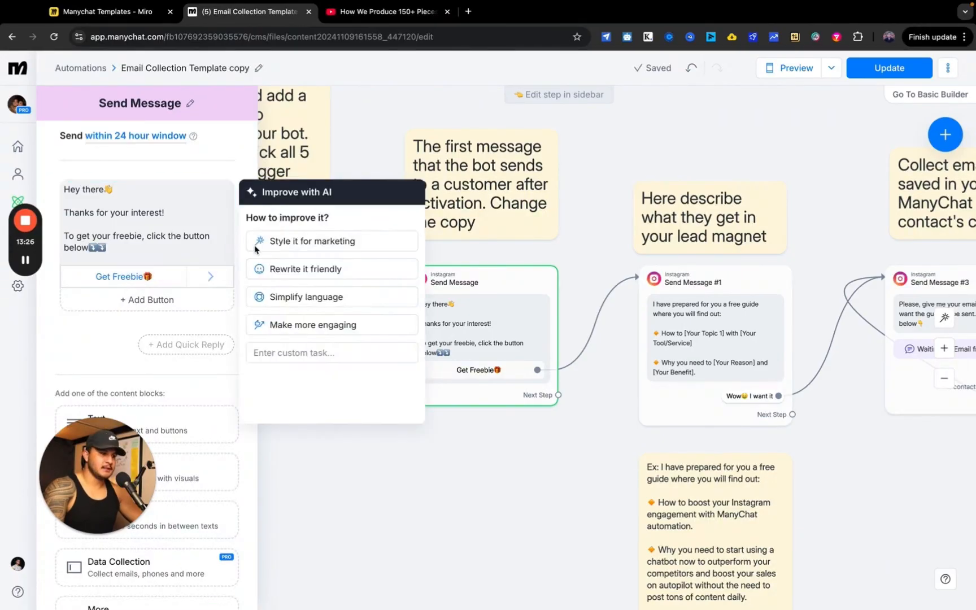
# - Generate an AI rewrite with the custom task "I am a fitness coach for busy professionals giving them a free Nutrition guide"
pyautogui.click(314, 355)
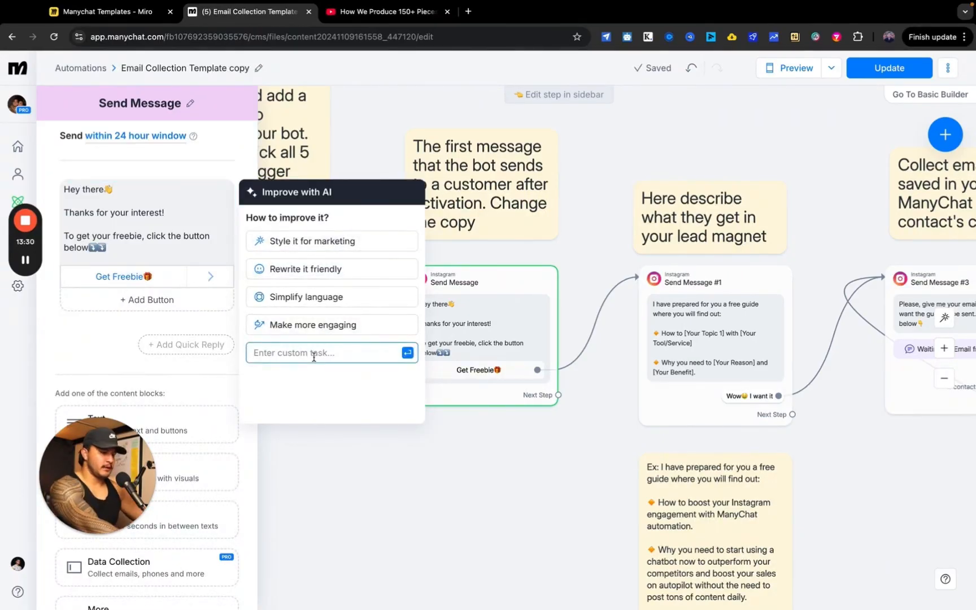
pyautogui.write('I am a fitn')
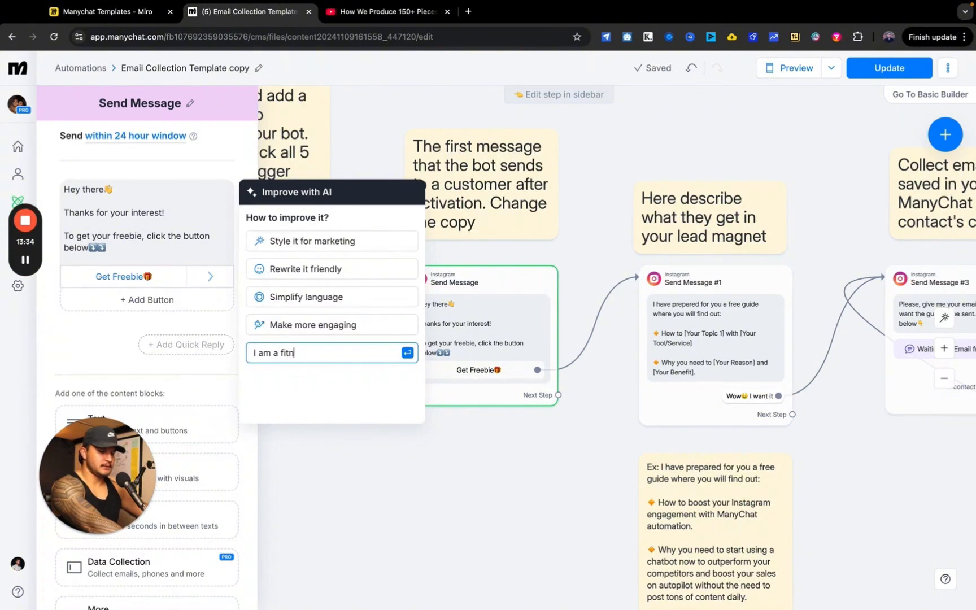
pyautogui.write('ess coach for busy')
pyautogui.write(' professionals givin')
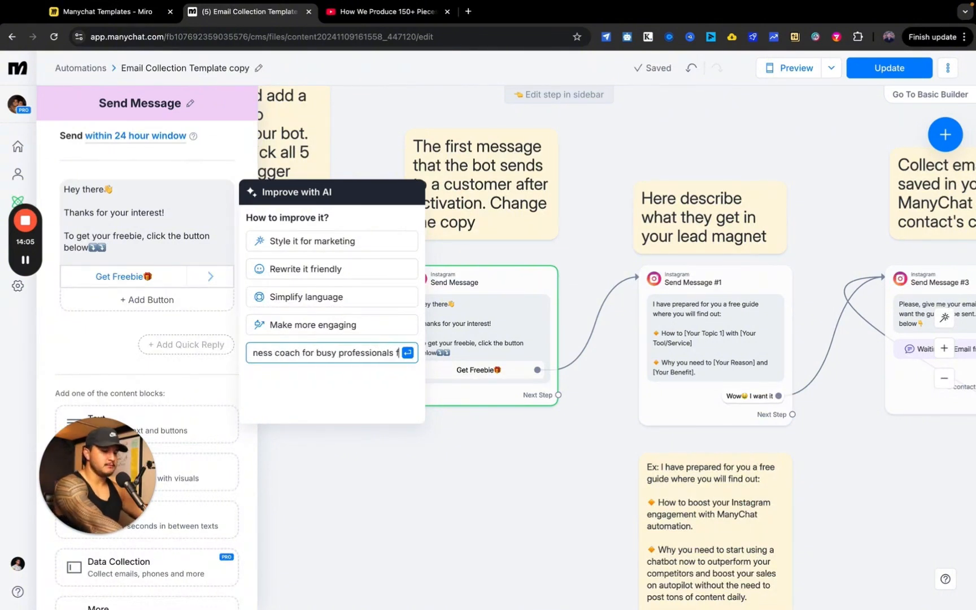
pyautogui.write('g th')
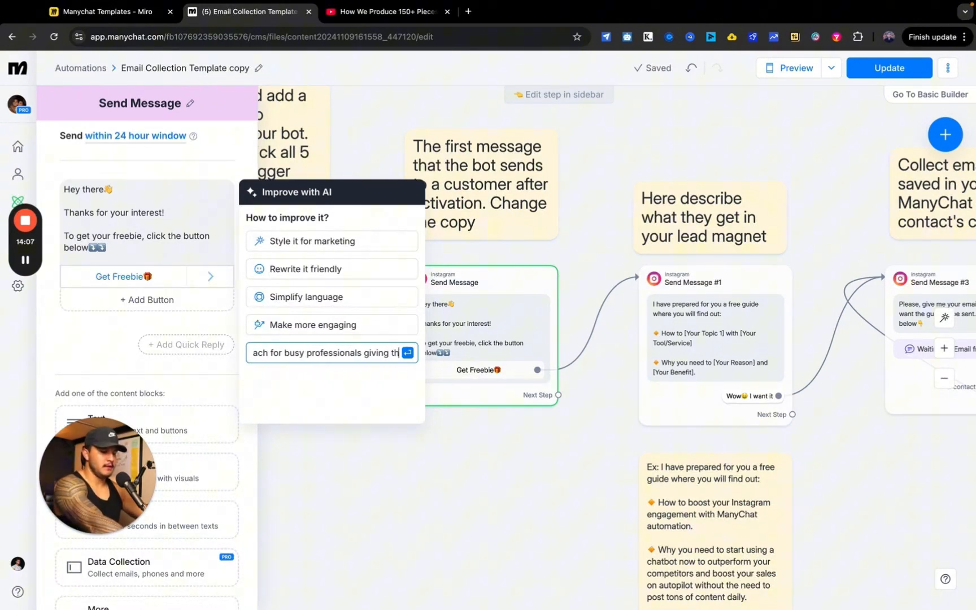
pyautogui.write('em a free Nutrit')
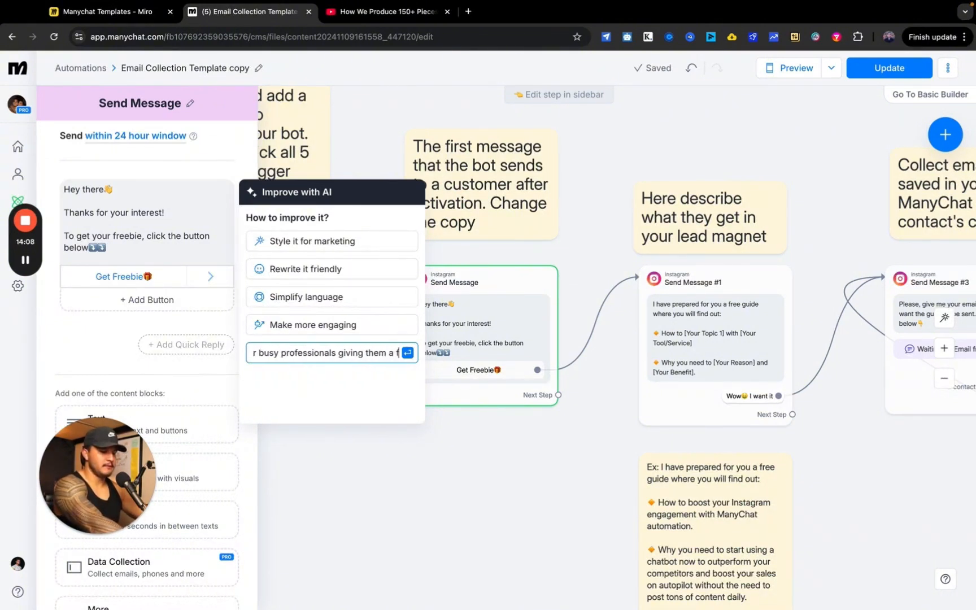
pyautogui.write('ion guide')
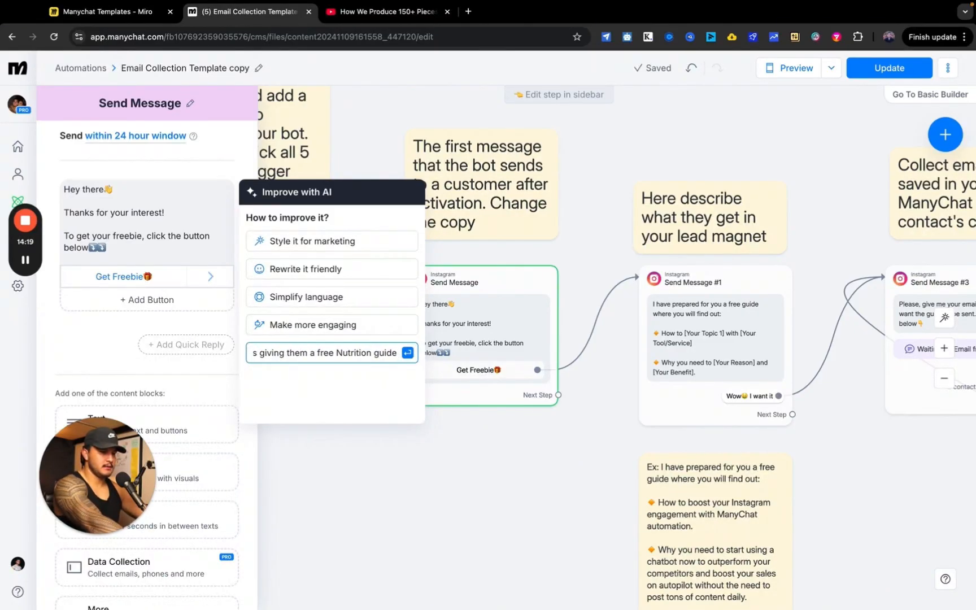
pyautogui.press('super+a')
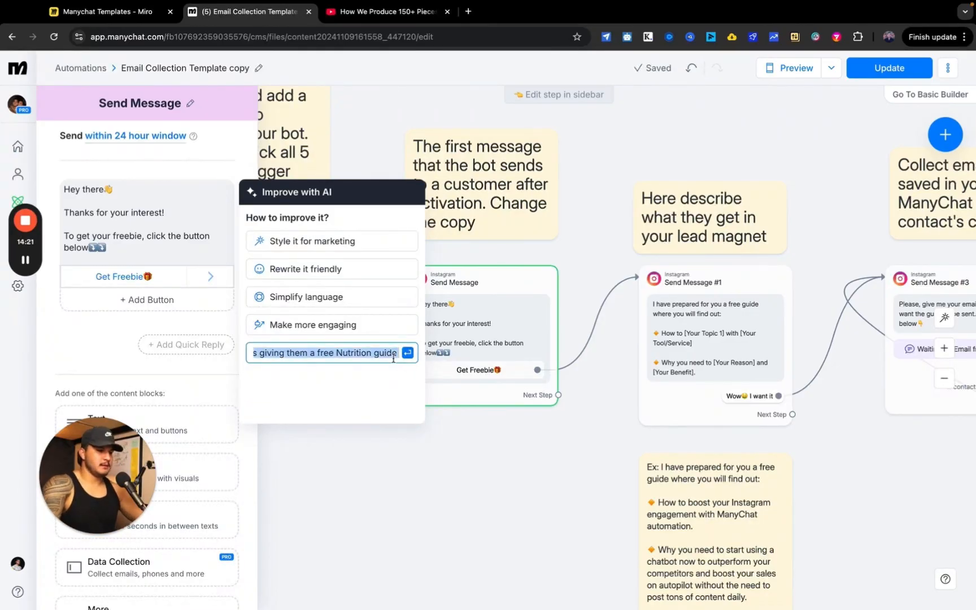
pyautogui.click(407, 353)
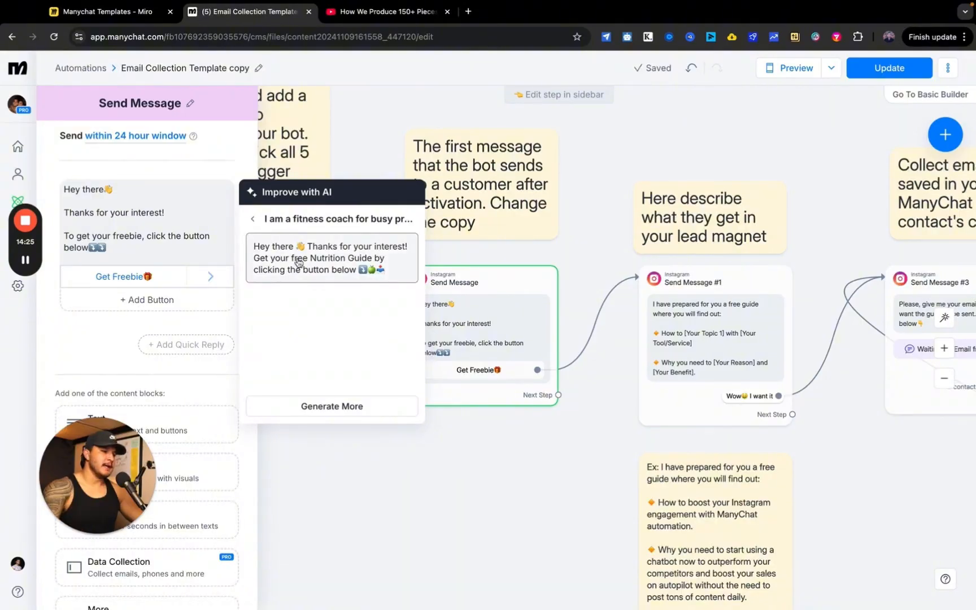
# - Replace the first message's text with the AI-suggested free Nutrition Guide copy and close the block's editor
pyautogui.click(346, 262)
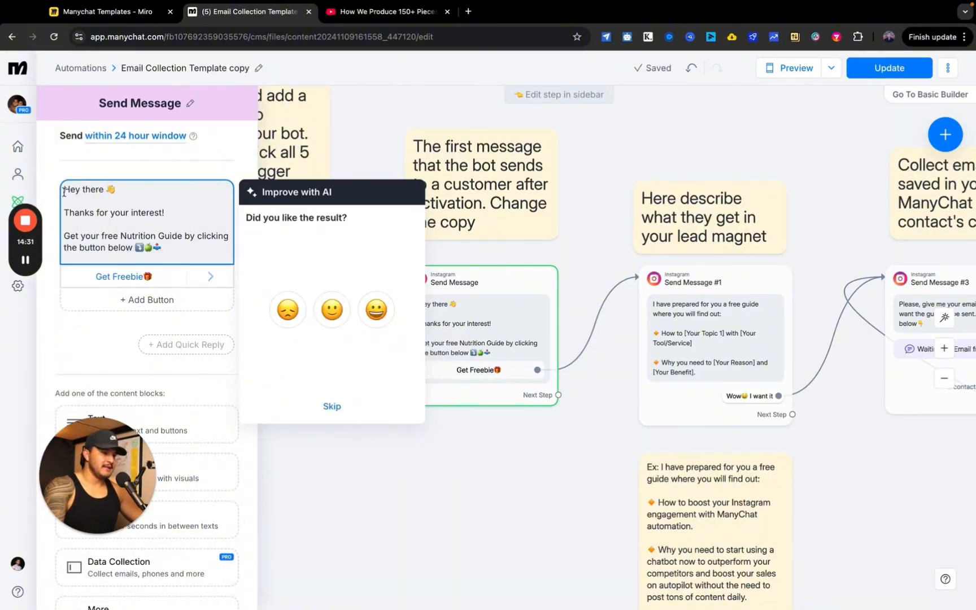
pyautogui.moveTo(64, 189); pyautogui.dragTo(159, 219)
pyautogui.click(132, 211)
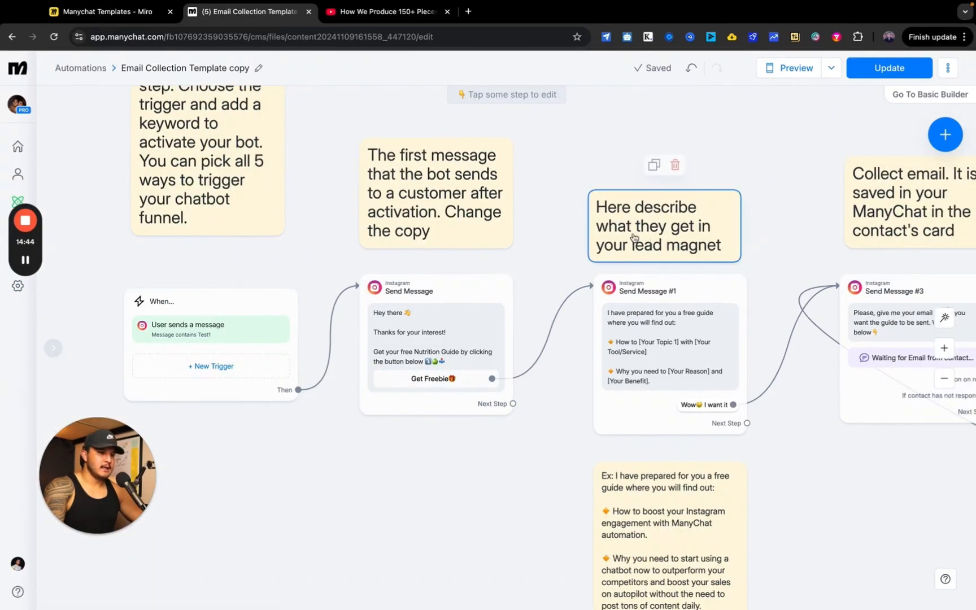
# - Open the AI improvement options for the text of the Send Message #1 block
pyautogui.scroll(-1, 725, 312)
pyautogui.hscroll(3, 725, 312)
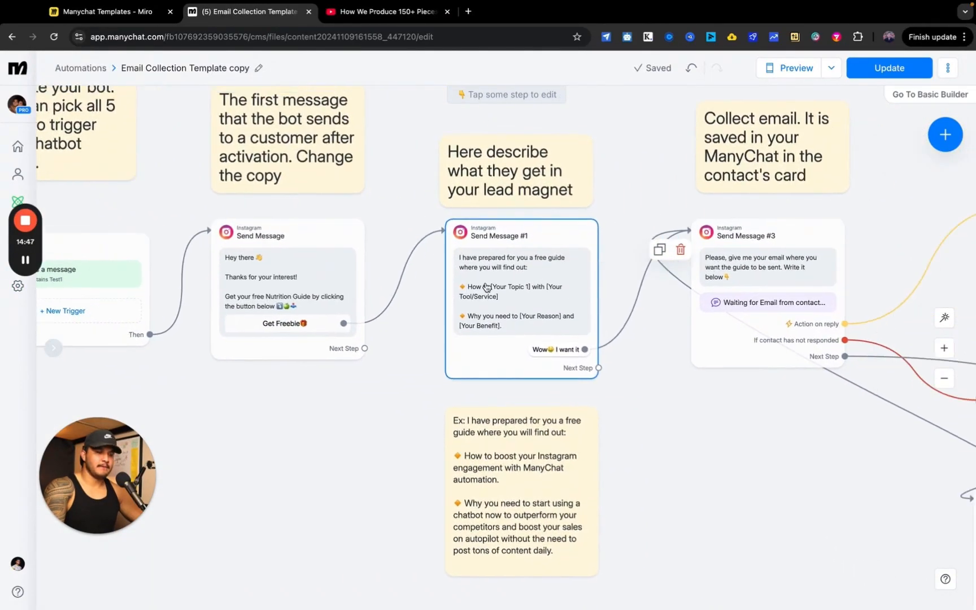
pyautogui.click(487, 287)
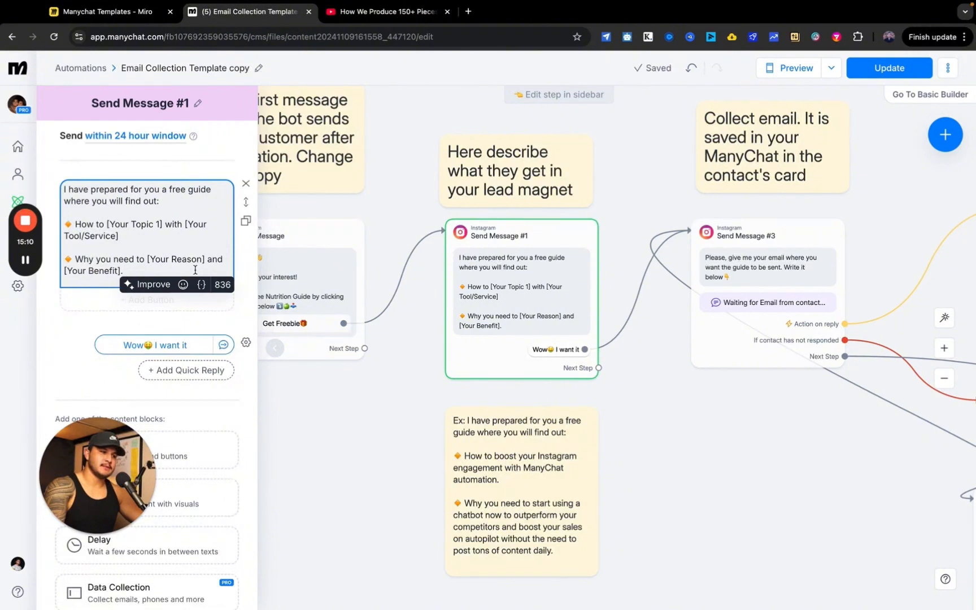
pyautogui.click(148, 286)
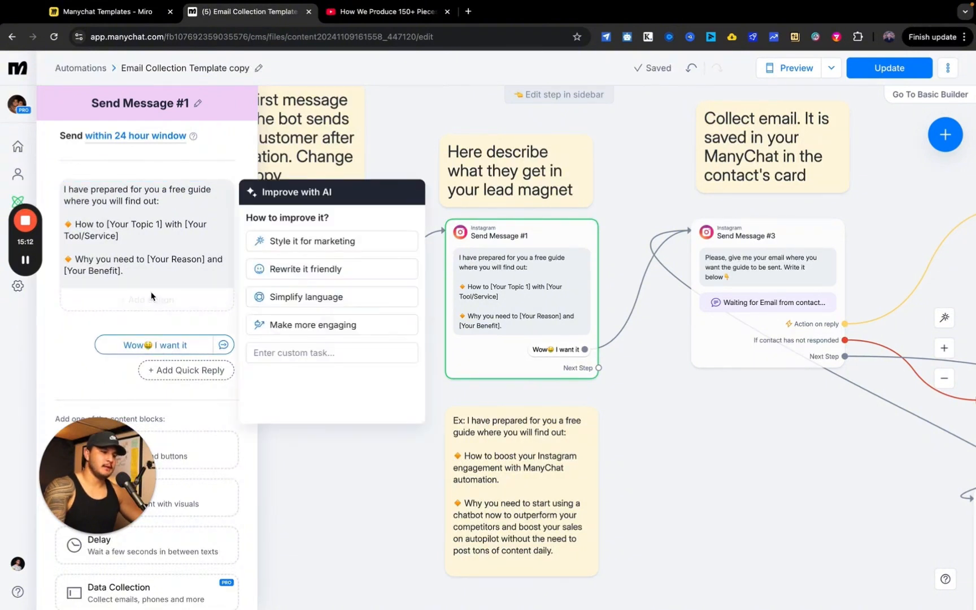
# - Rewrite the Send Message #1 text with AI, asking for help with this copy as a fitness coach giving a free Nutrition guide, and apply the suggestion
pyautogui.click(311, 355)
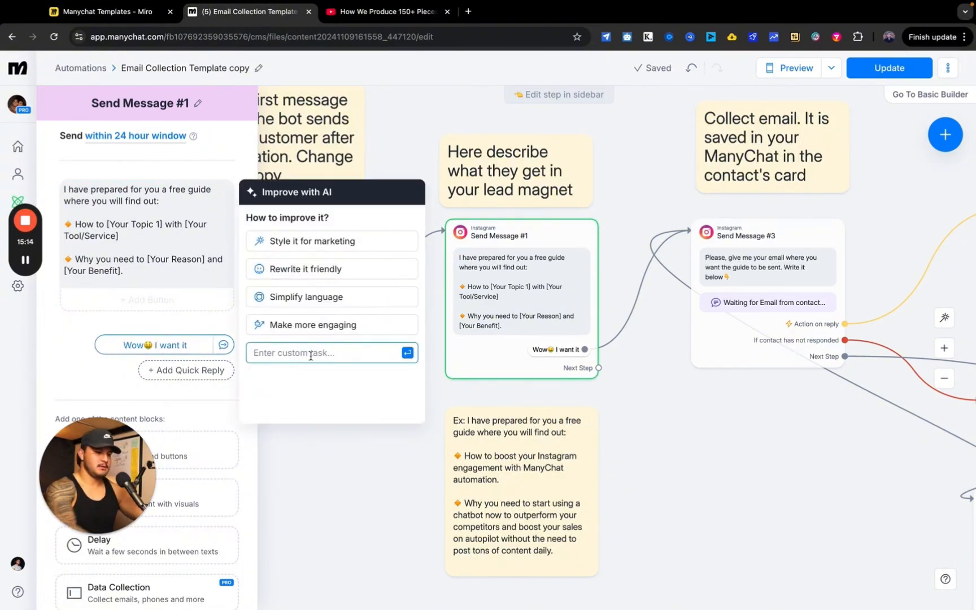
pyautogui.write('Help me with th')
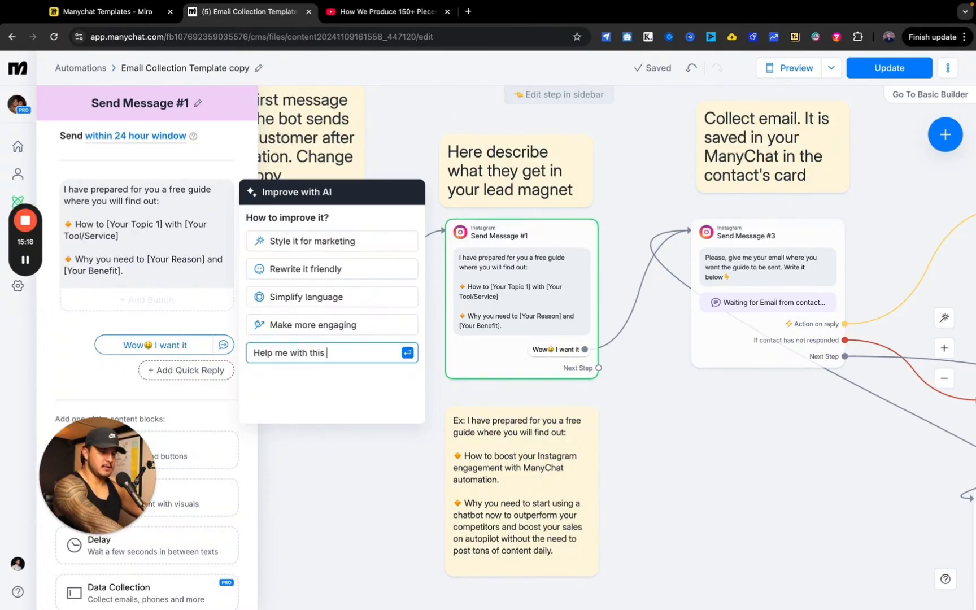
pyautogui.write(' is giving them a free Nutrition guide provide')
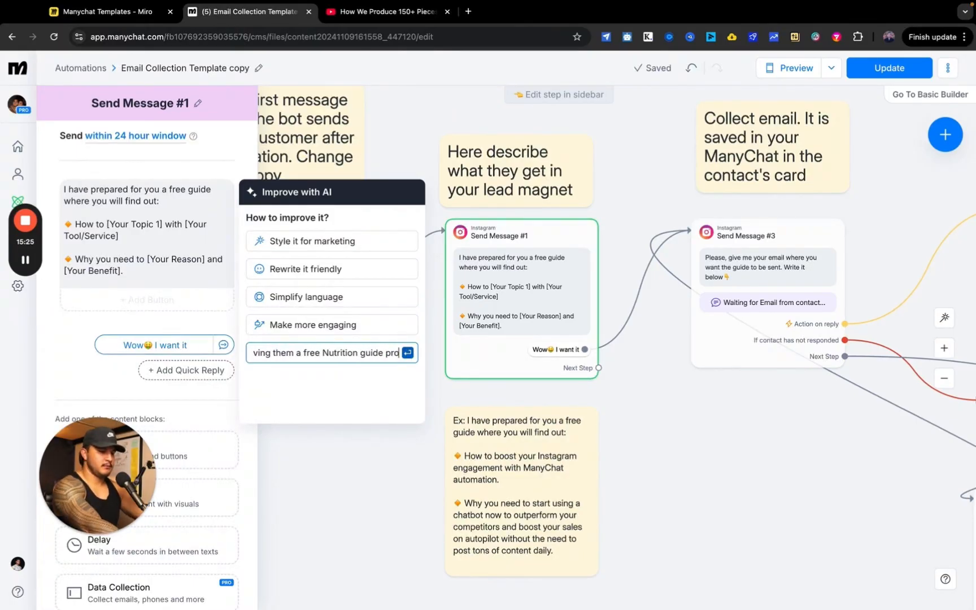
pyautogui.press('Return')
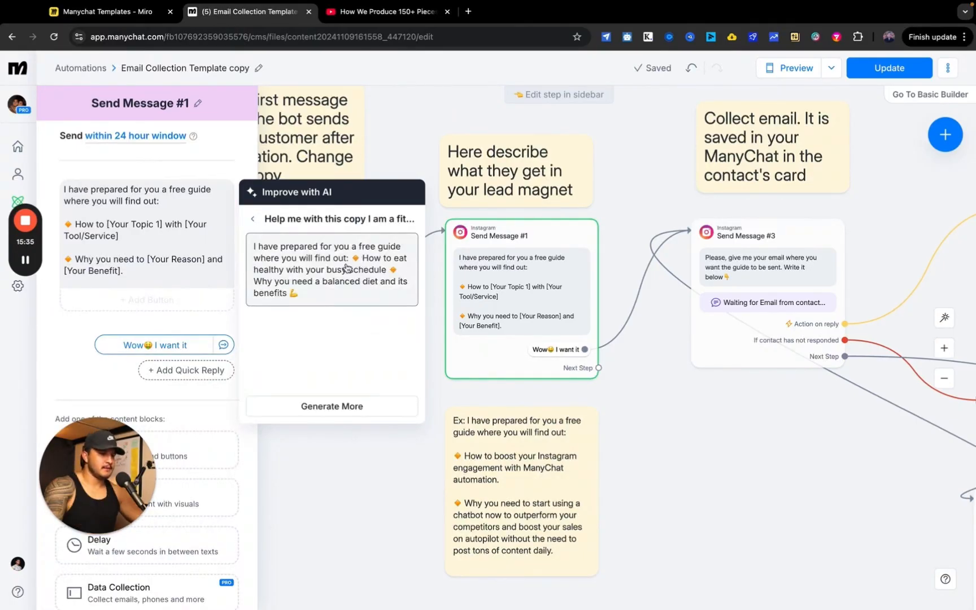
pyautogui.click(347, 269)
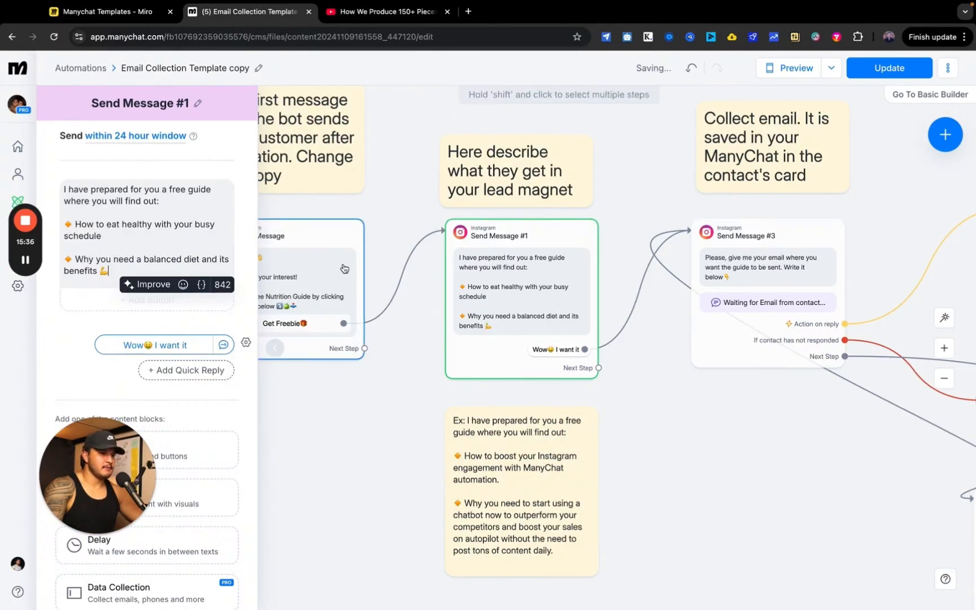
pyautogui.scroll(-3, 218, 561)
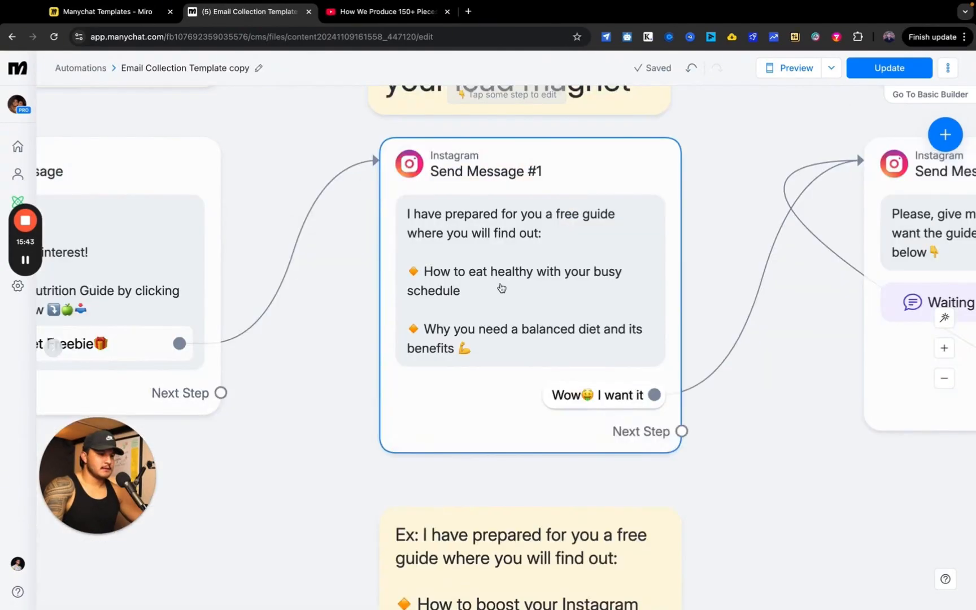
# - Review the Send Message #1 copy, its lead magnet example note and its link to the email collection message
pyautogui.scroll(3, 480, 271)
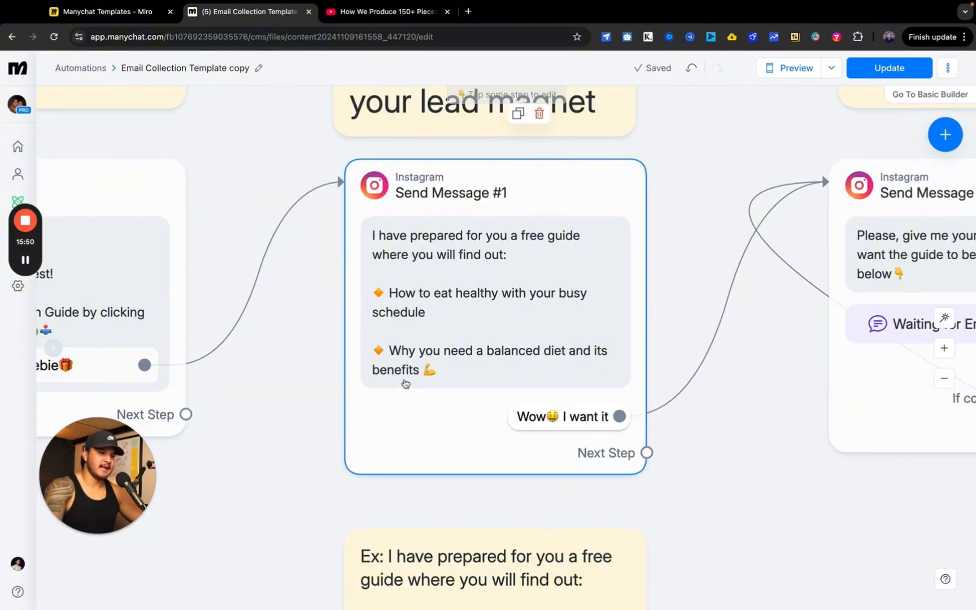
pyautogui.scroll(-3, 405, 384)
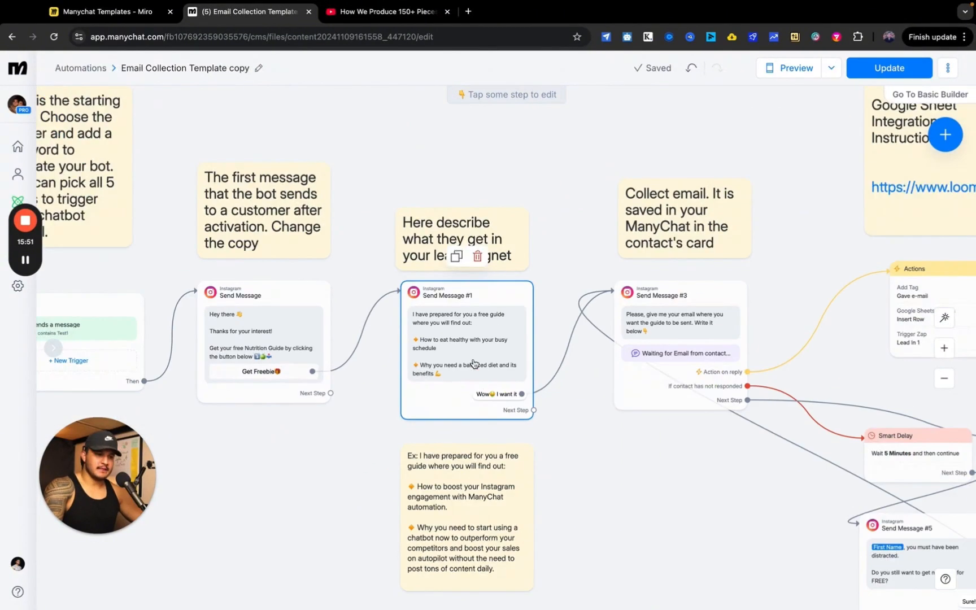
pyautogui.click(475, 367)
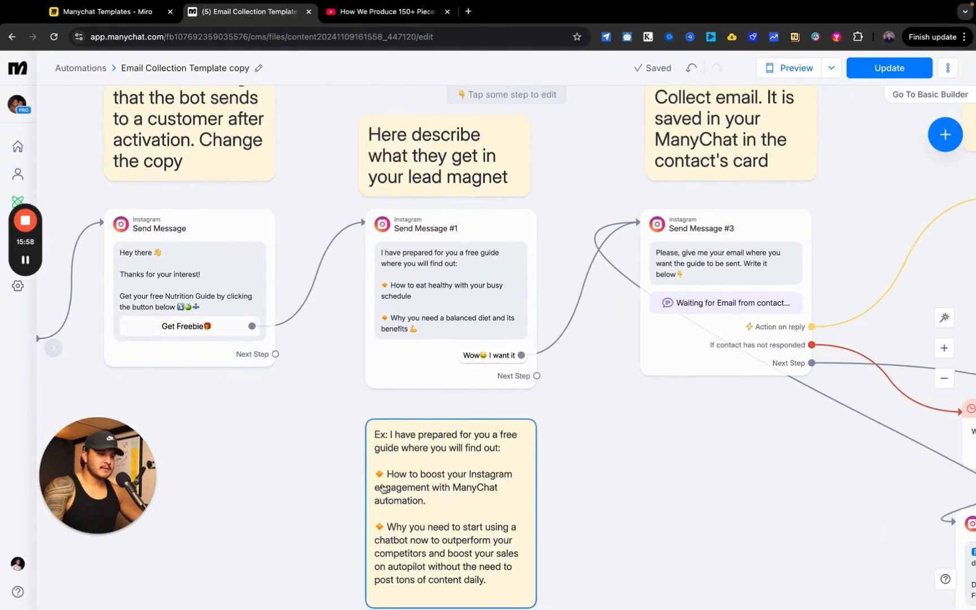
pyautogui.scroll(-2, 497, 474)
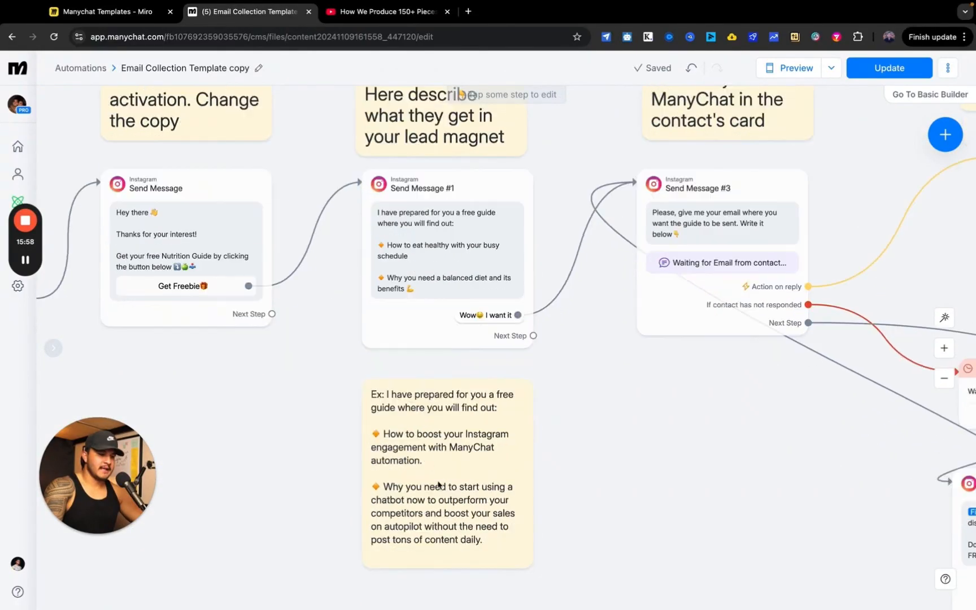
pyautogui.click(497, 470)
pyautogui.hscroll(5, 497, 470)
pyautogui.scroll(2, 497, 470)
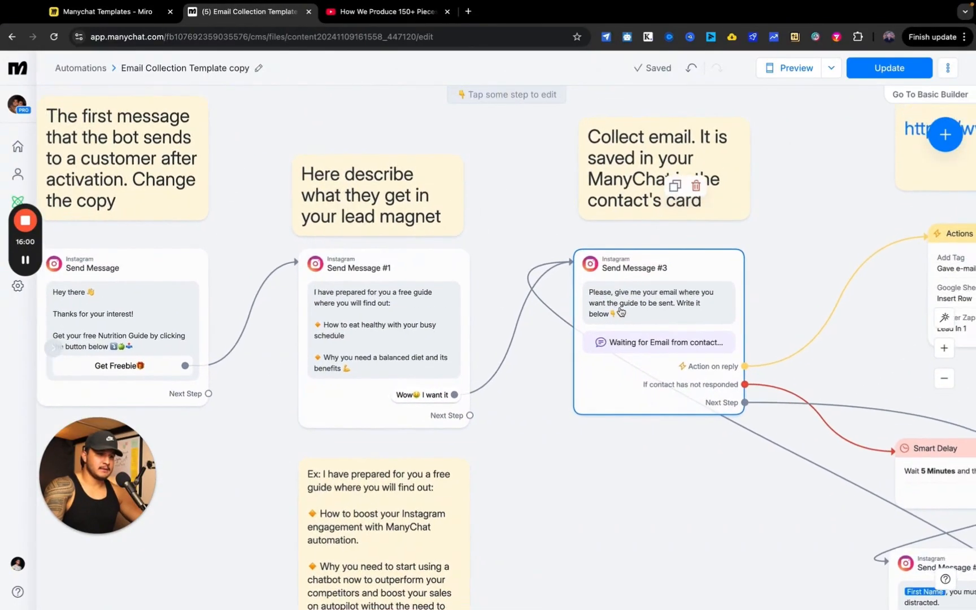
pyautogui.click(447, 162)
pyautogui.click(263, 418)
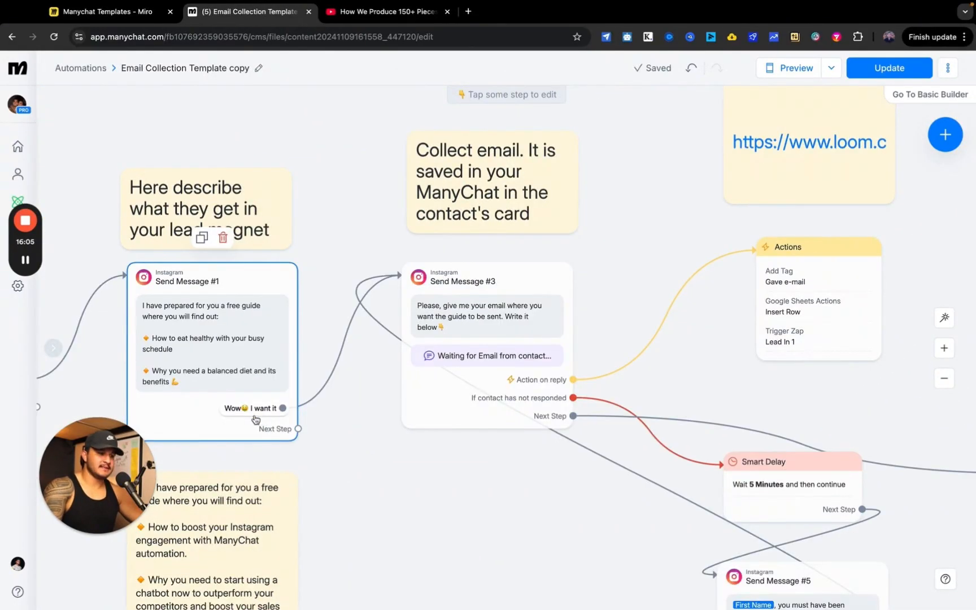
# - Open the Send Message #3 block to check its email request, then close it and examine its reply branches
pyautogui.click(441, 360)
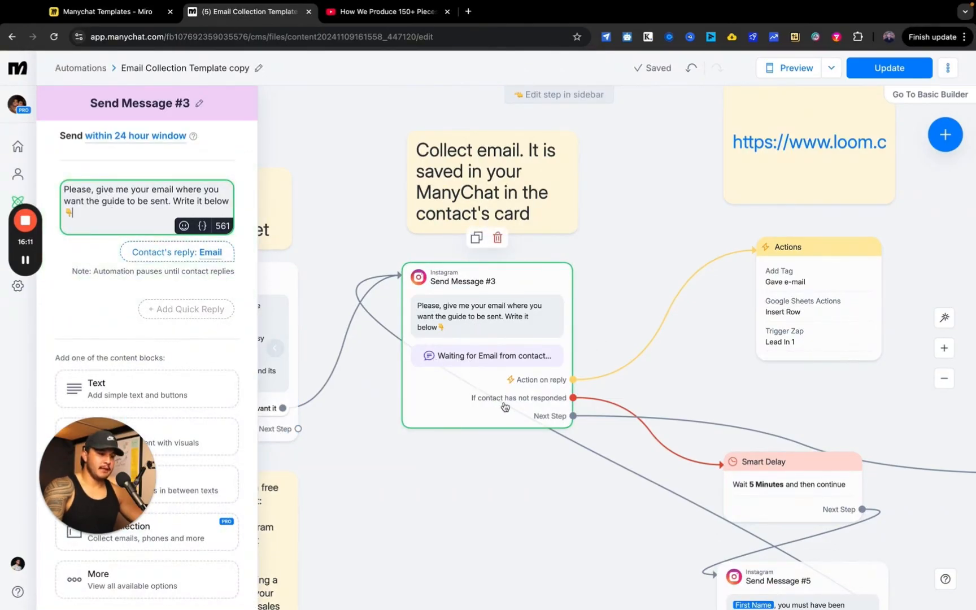
pyautogui.click(632, 342)
pyautogui.moveTo(713, 366); pyautogui.dragTo(559, 364)
pyautogui.click(375, 379)
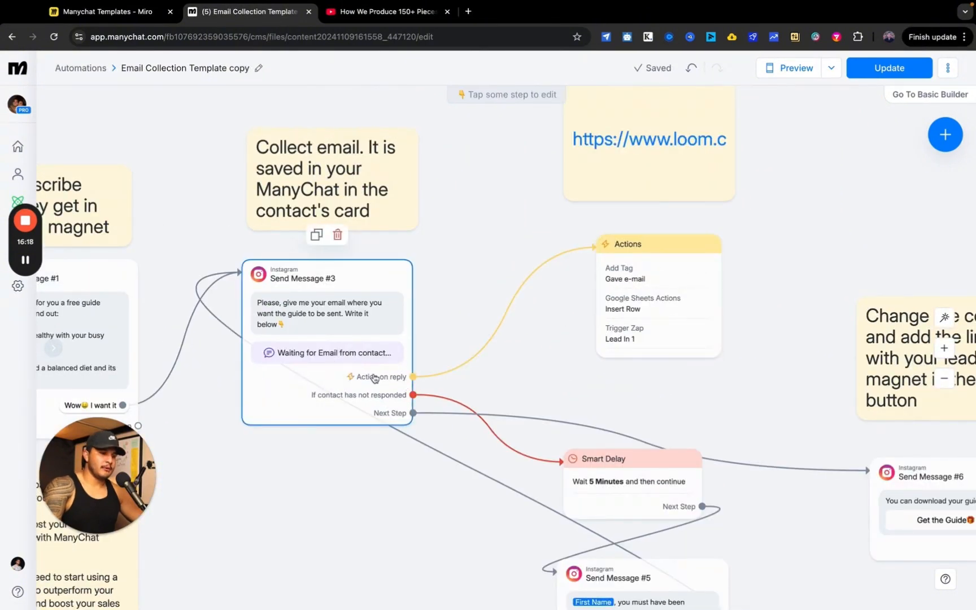
pyautogui.scroll(1, 645, 403)
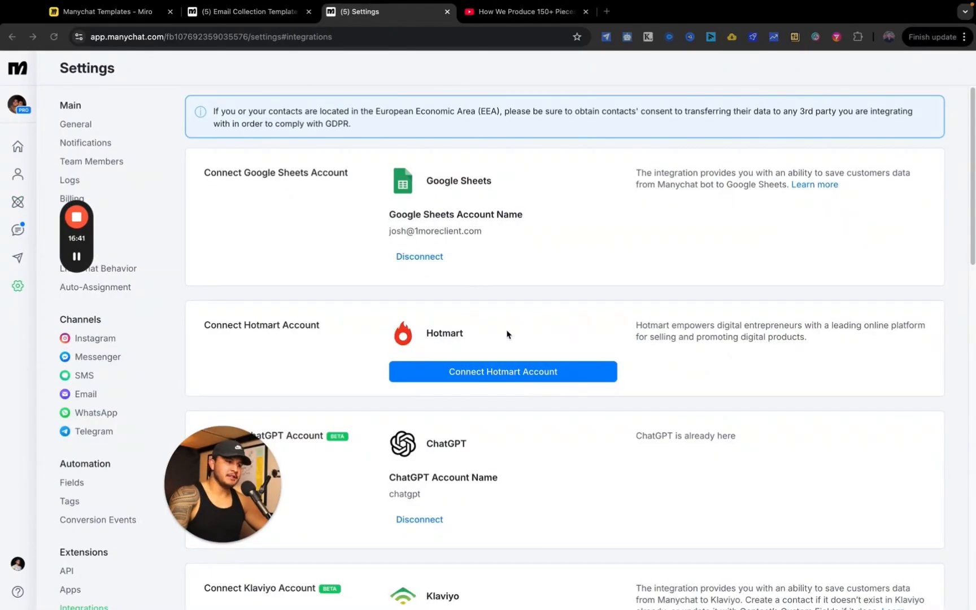
# - Look through the account's integration settings for the available Google Sheets, CRM and email marketing connections
pyautogui.scroll(-1, 456, 373)
pyautogui.scroll(-5, 456, 374)
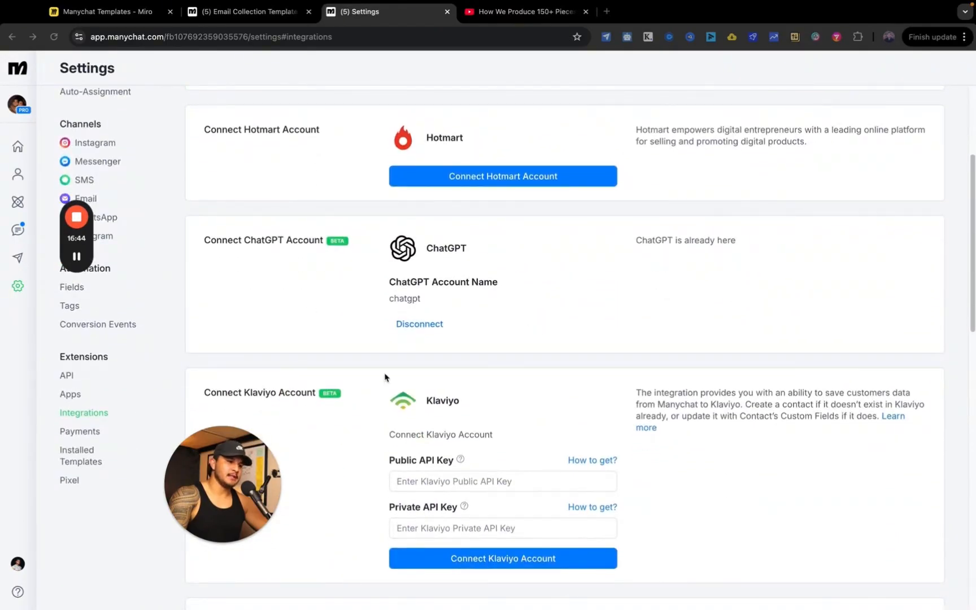
pyautogui.scroll(-20, 384, 377)
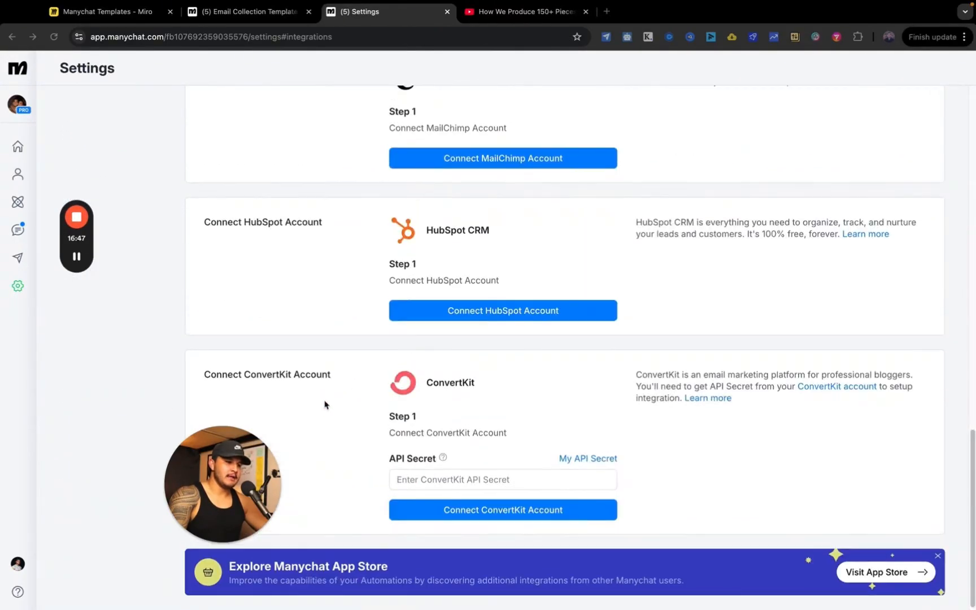
pyautogui.scroll(20, 325, 404)
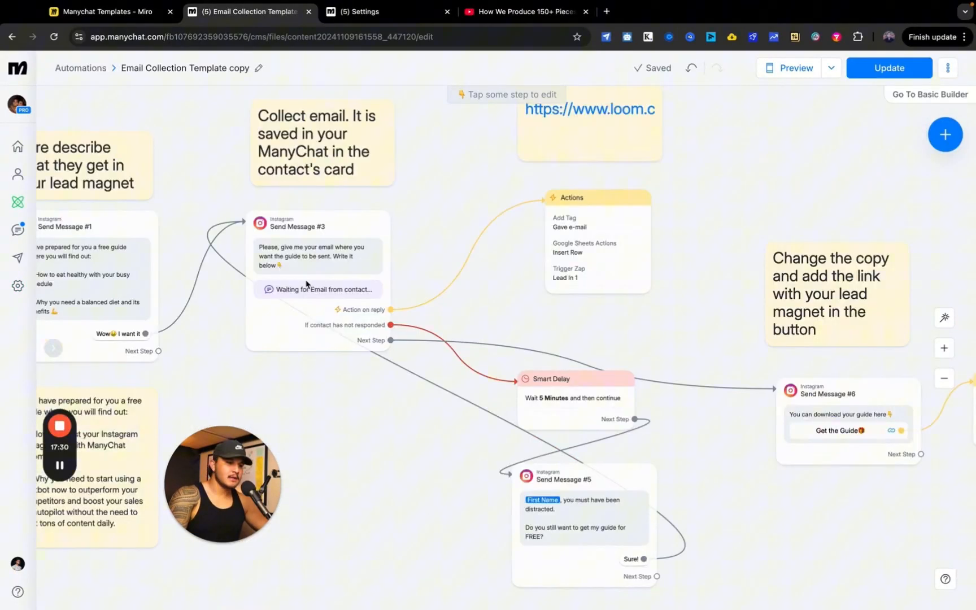
# - Return to the automation and open the Send Message #6 block containing the Get the Guide button
pyautogui.scroll(5, 305, 284)
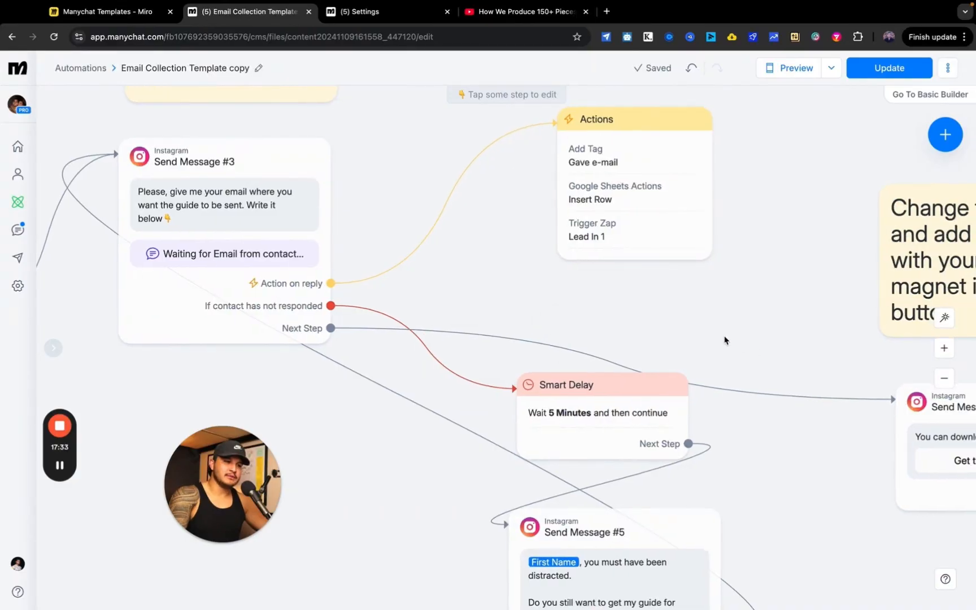
pyautogui.hscroll(5, 723, 339)
pyautogui.scroll(-2, 723, 339)
pyautogui.moveTo(731, 352); pyautogui.dragTo(661, 301)
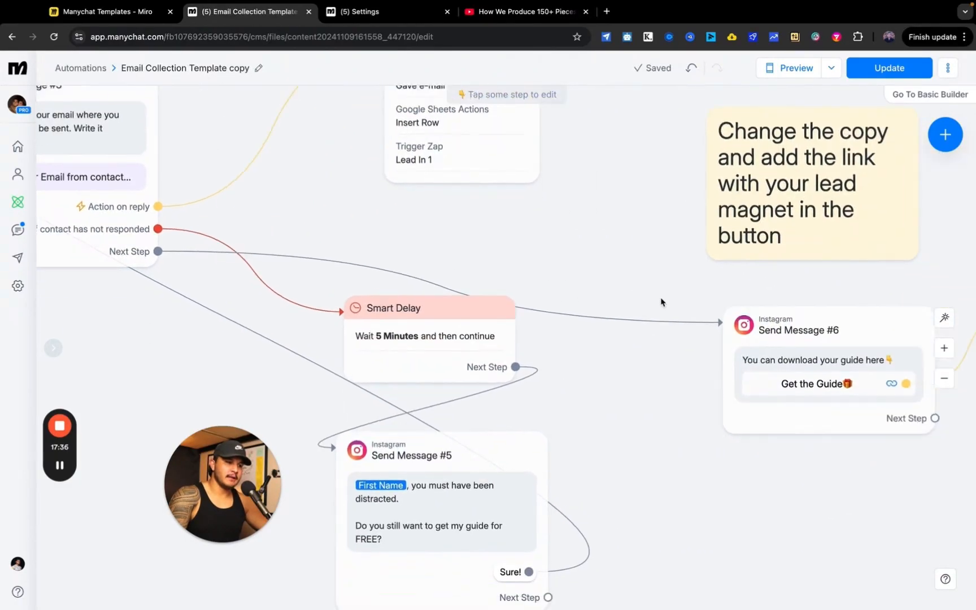
pyautogui.hscroll(5, 772, 504)
pyautogui.scroll(-2, 772, 504)
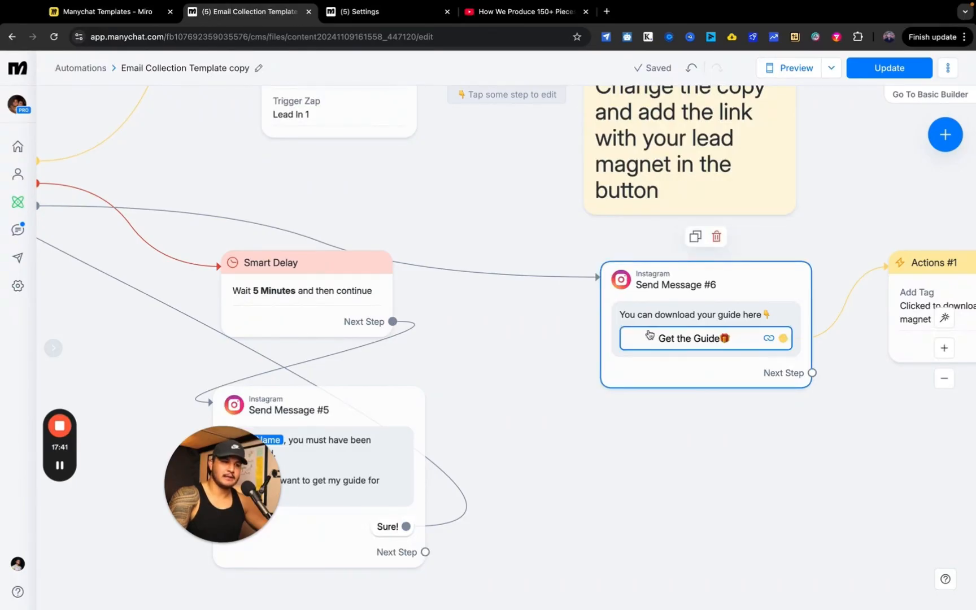
pyautogui.click(740, 341)
# - Examine the Smart Delay and Send Message #5 reminder path for contacts who have not responded, closing the open block editor
pyautogui.scroll(5, 414, 320)
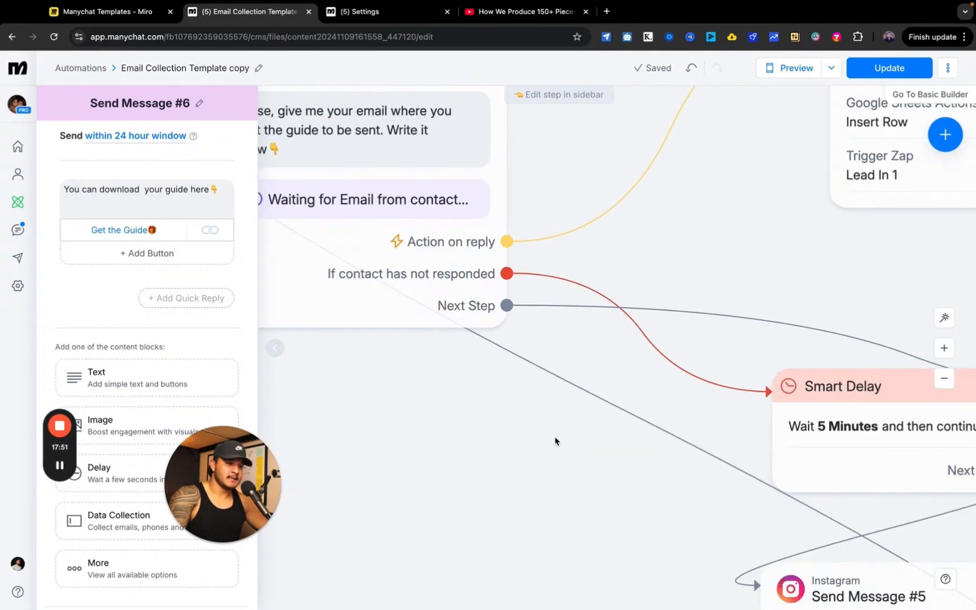
pyautogui.scroll(-1, 552, 321)
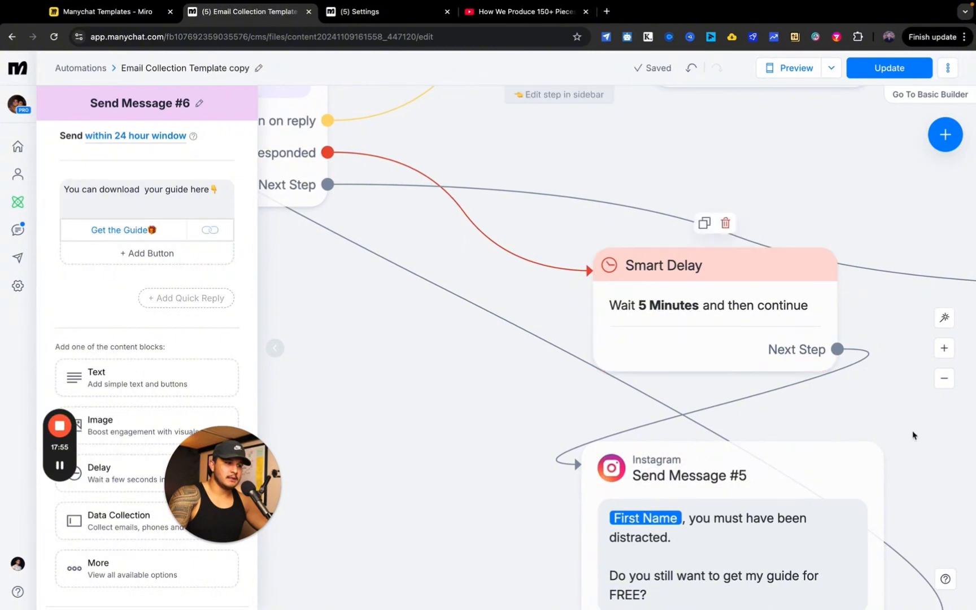
pyautogui.scroll(-5, 679, 341)
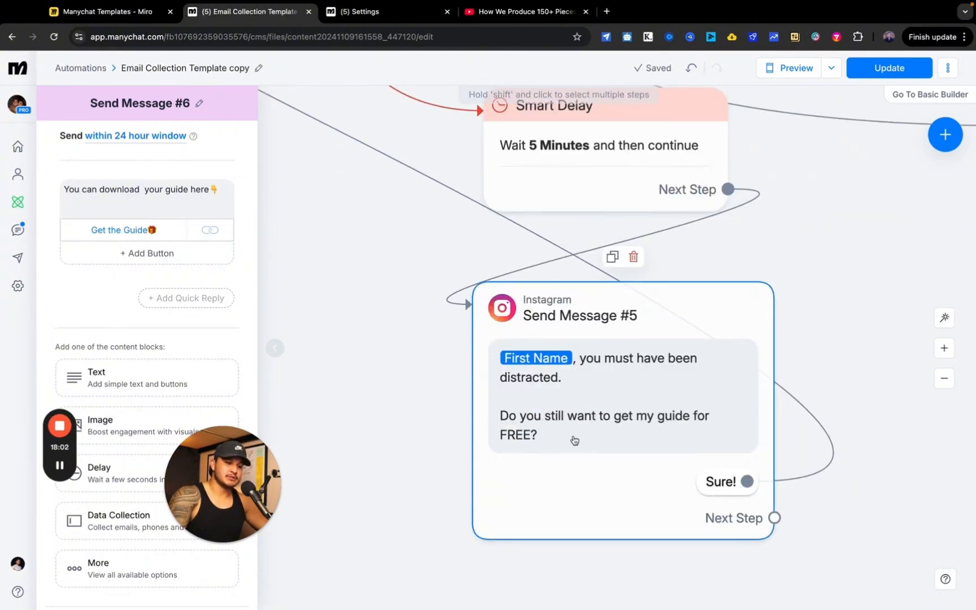
pyautogui.click(844, 356)
pyautogui.scroll(-5, 844, 353)
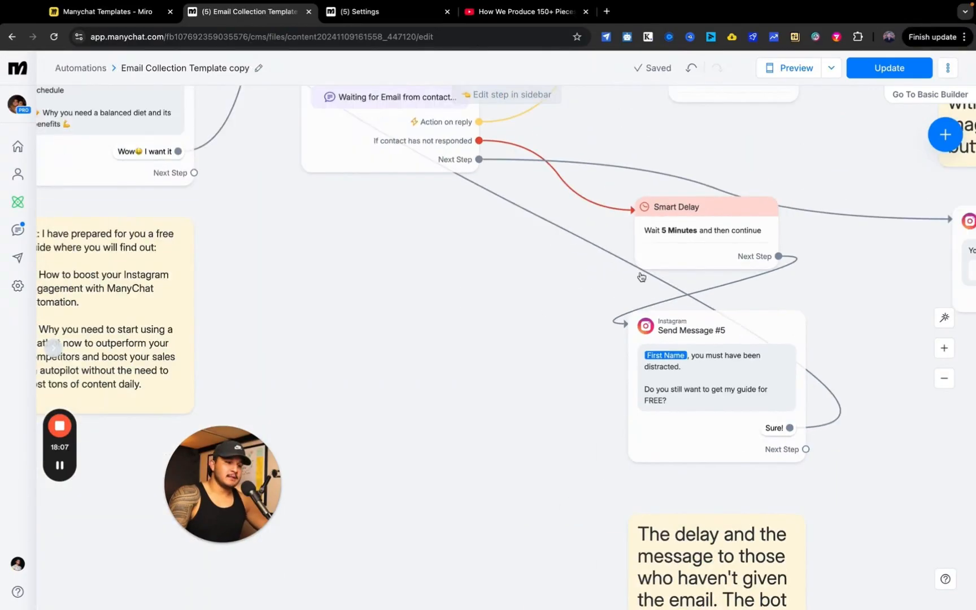
pyautogui.scroll(3, 497, 348)
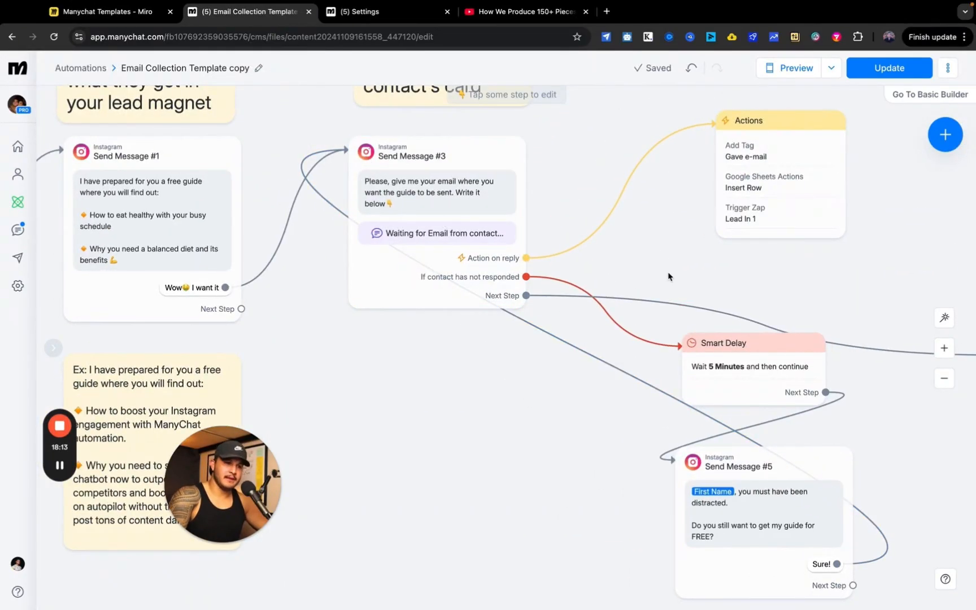
pyautogui.hscroll(5, 628, 401)
pyautogui.hscroll(1, 628, 401)
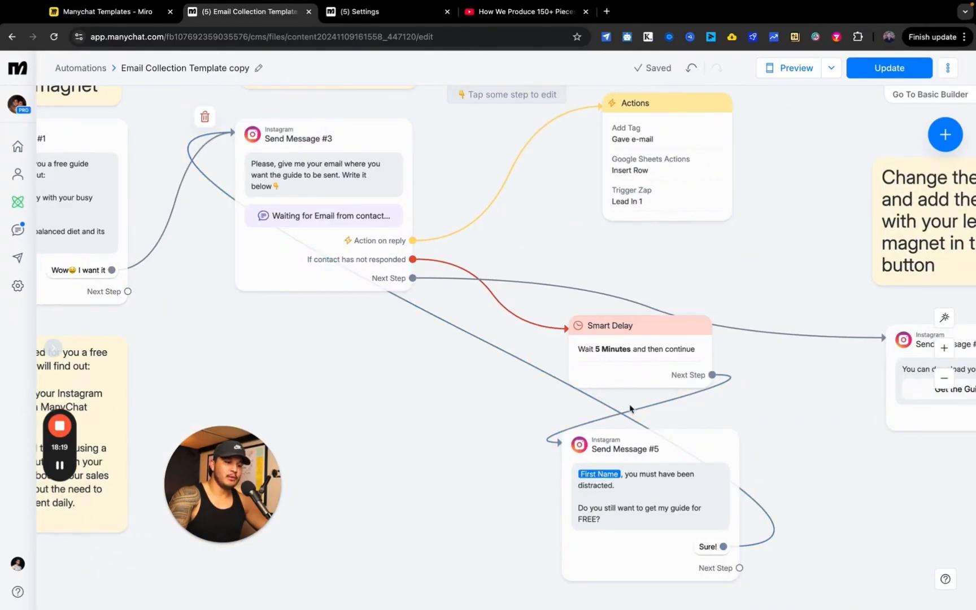
# - Open the Actions #1 block after Send Message #6 to check its Add Tag action, then close it
pyautogui.hscroll(12, 467, 241)
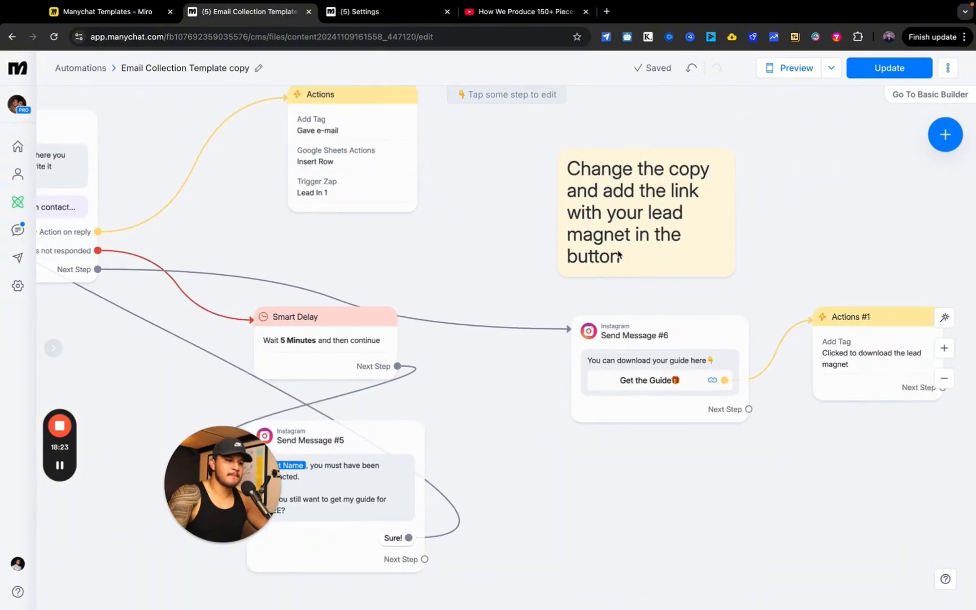
pyautogui.hscroll(8, 740, 451)
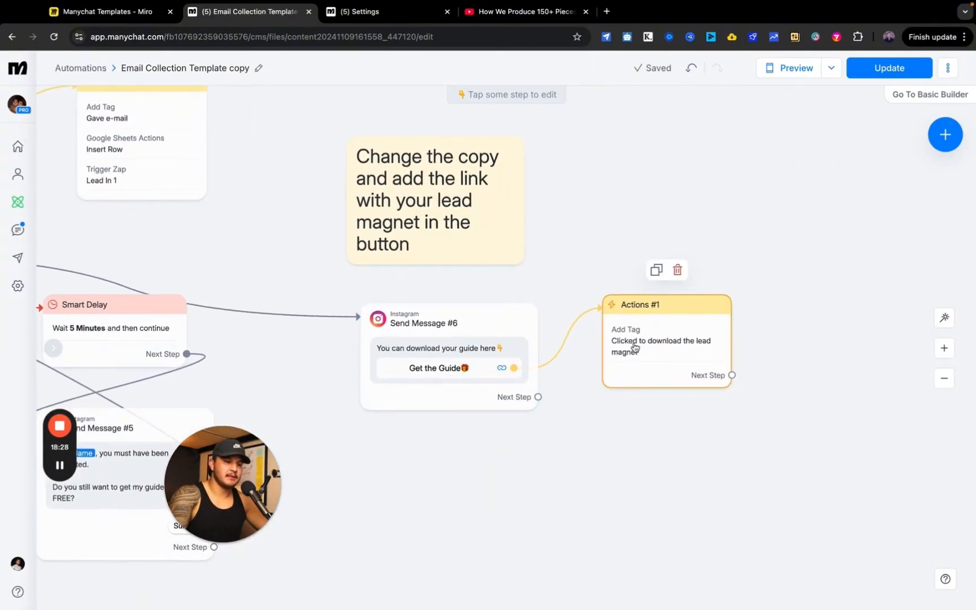
pyautogui.click(635, 346)
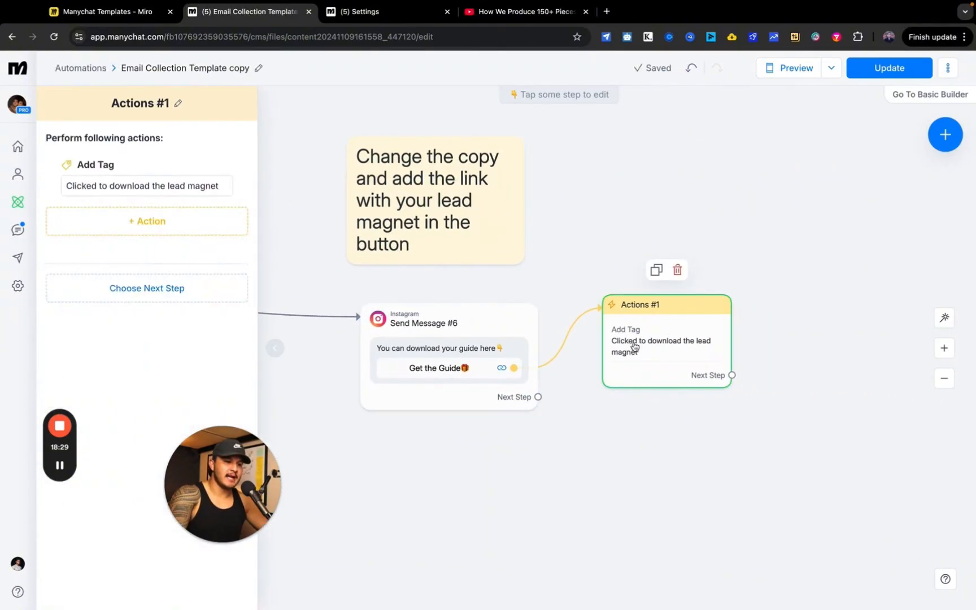
pyautogui.moveTo(72, 187); pyautogui.dragTo(202, 195)
pyautogui.click(324, 236)
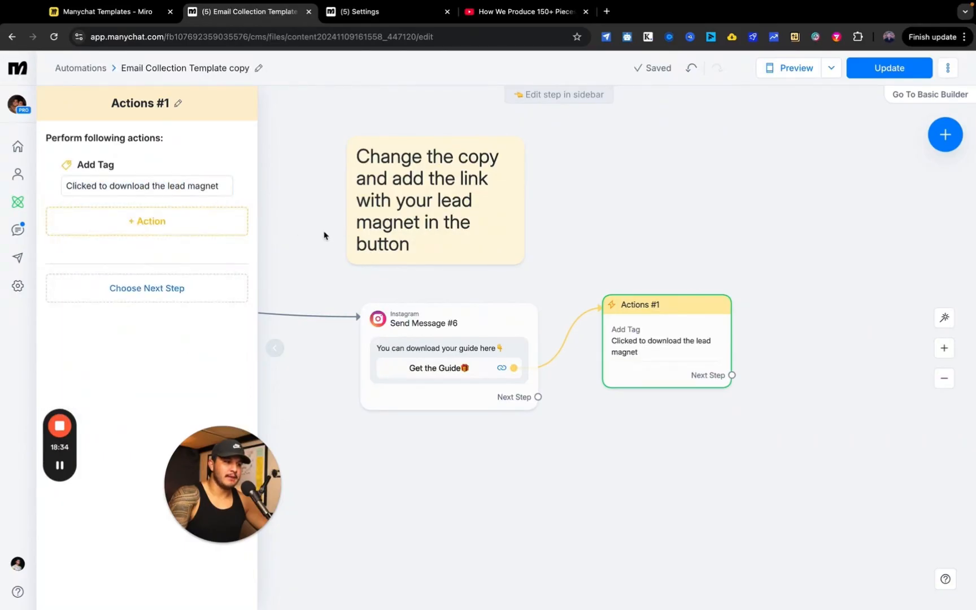
pyautogui.click(854, 286)
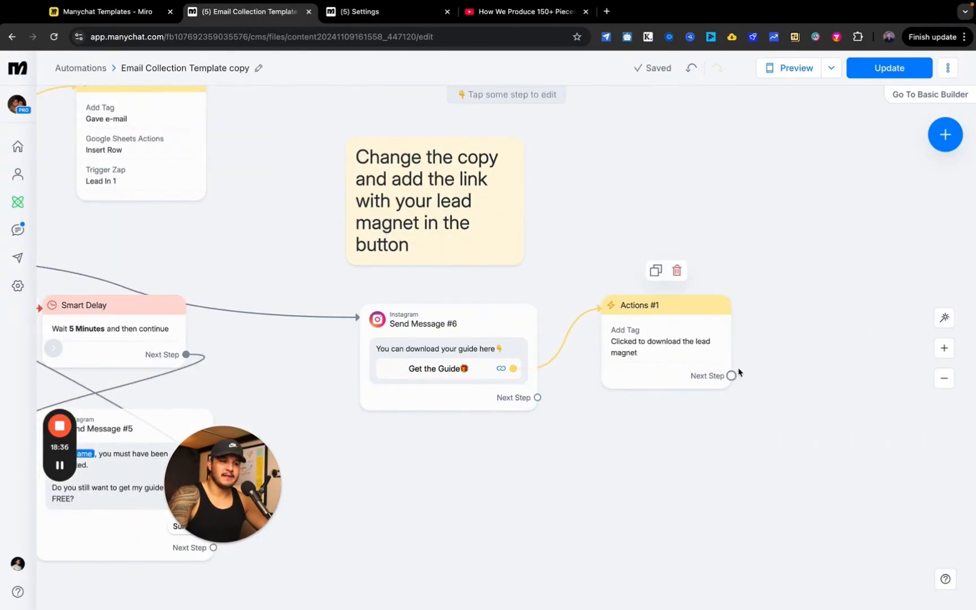
# - Copy the URL of the Gumroad email collection page linked in the Miro board's Packaging box, then close the page
pyautogui.scroll(-5, 734, 372)
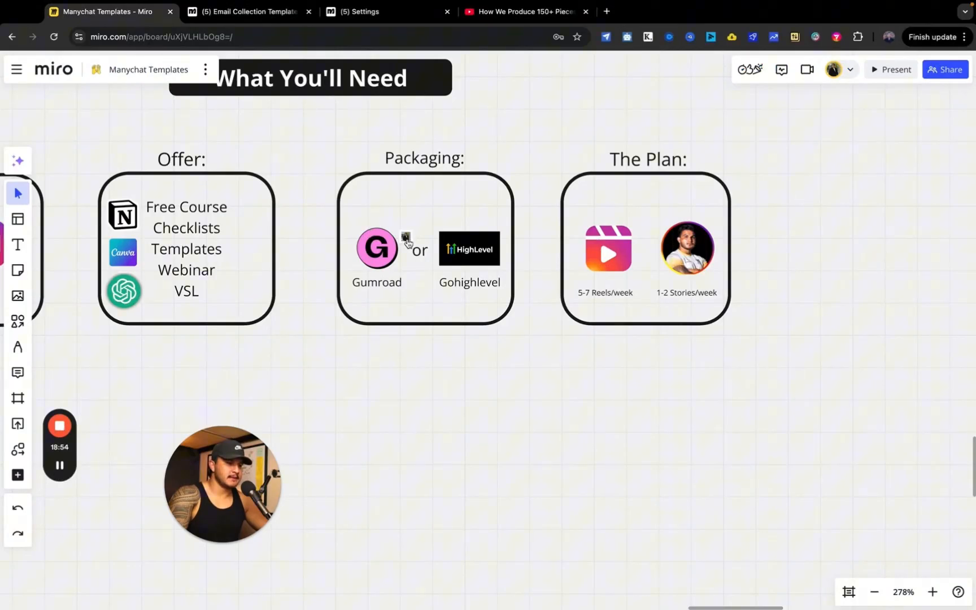
pyautogui.click(406, 239)
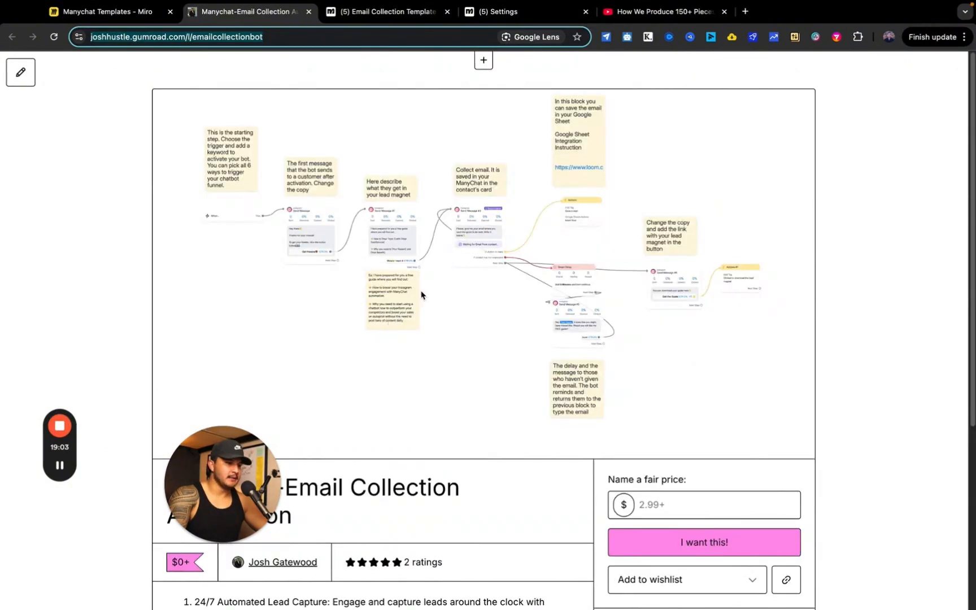
pyautogui.click(309, 12)
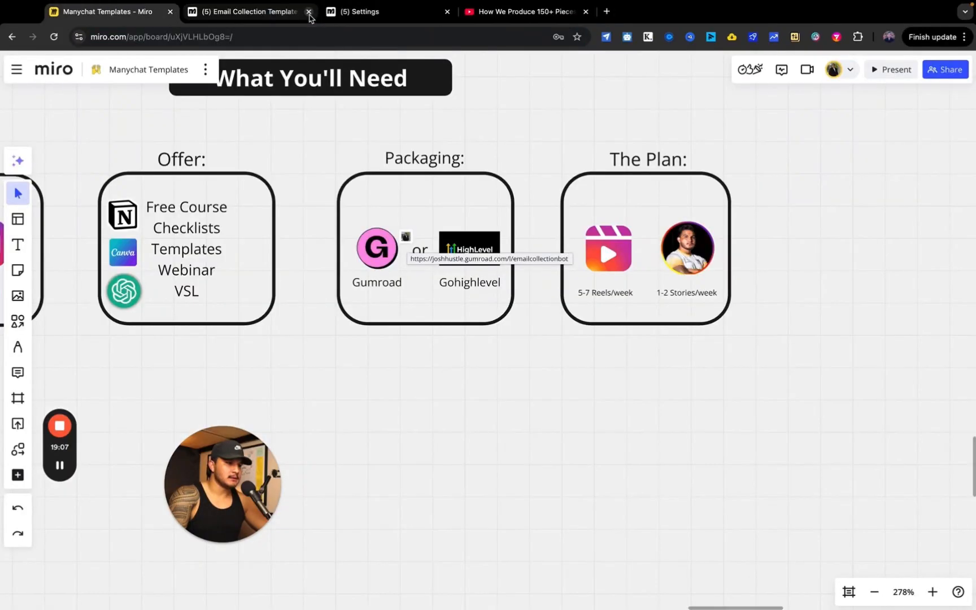
# - Back in Manychat, set the website URL of Send Message #6's Get the Guide button to the copied Gumroad link ending in /l/emailcollectionbot
pyautogui.click(271, 16)
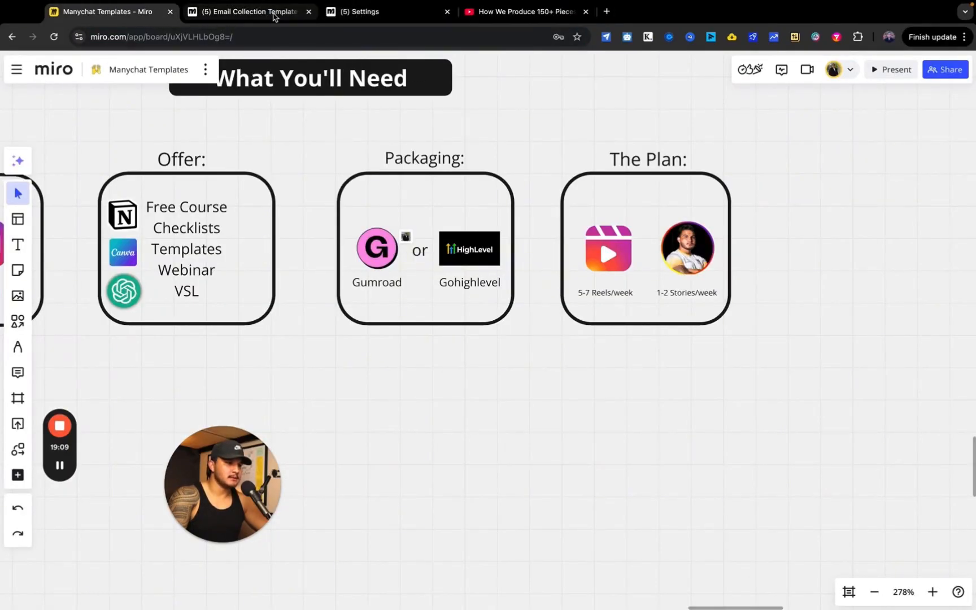
pyautogui.click(637, 341)
pyautogui.click(149, 233)
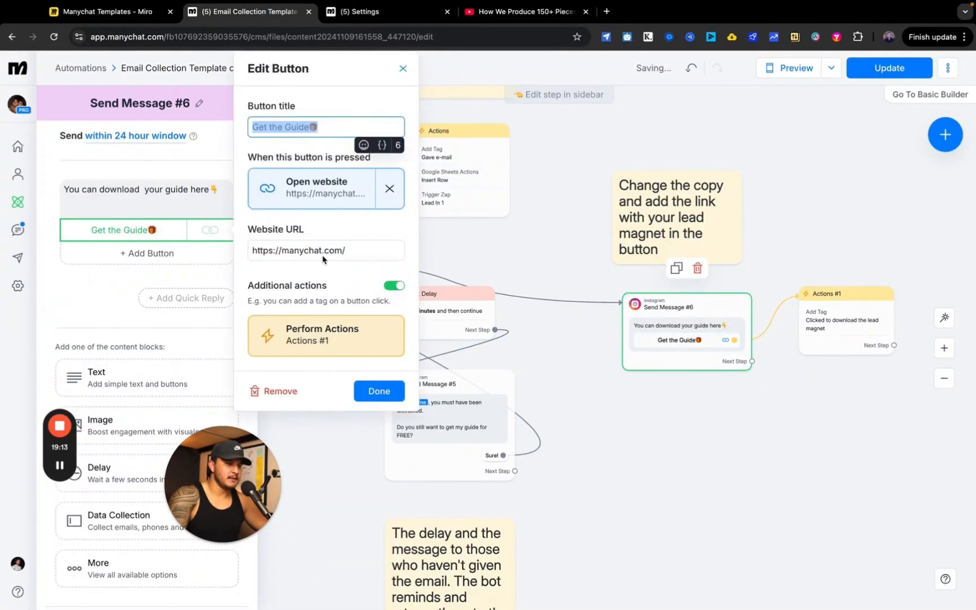
pyautogui.click(351, 254)
pyautogui.moveTo(351, 253); pyautogui.dragTo(245, 253)
pyautogui.write('https://joshhustle.gumroad.com/l/emailcollectionbot')
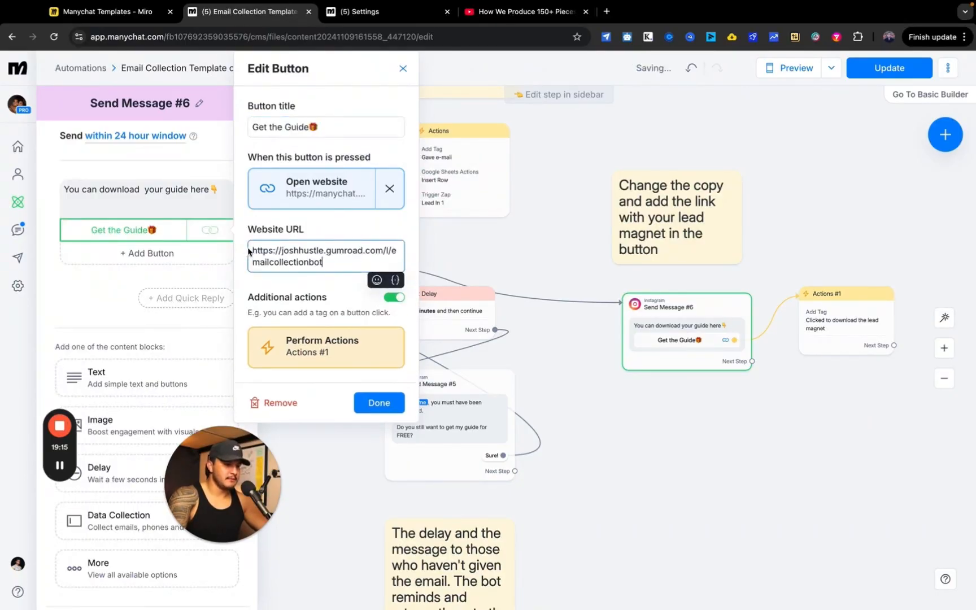
pyautogui.click(379, 403)
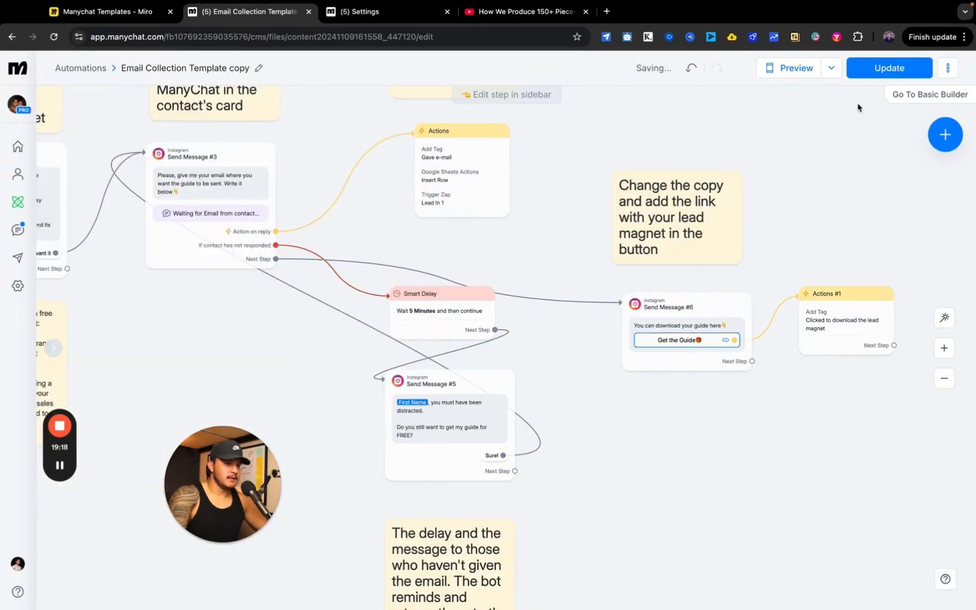
# - Publish the automation's changes and start its preview in Instagram
pyautogui.click(889, 68)
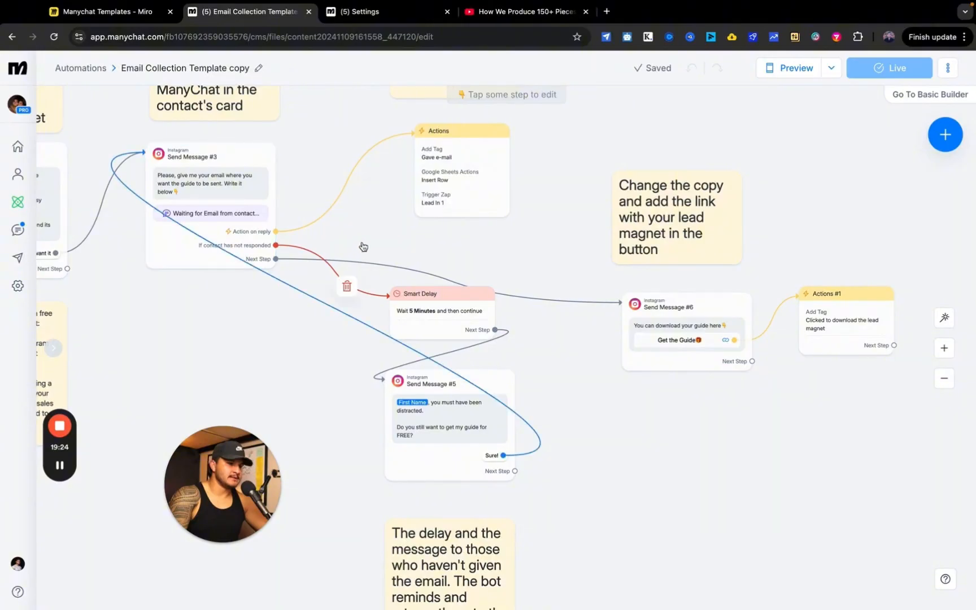
pyautogui.click(830, 69)
pyautogui.click(802, 168)
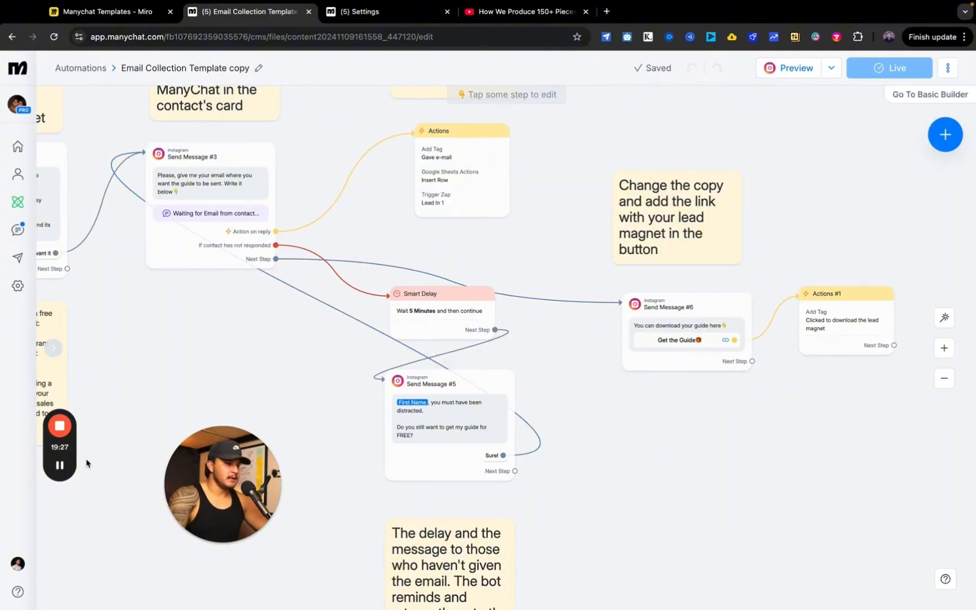
# - Close the Instagram preview code prompt and look over the complete Email Collection Template copy flow
pyautogui.moveTo(57, 477)
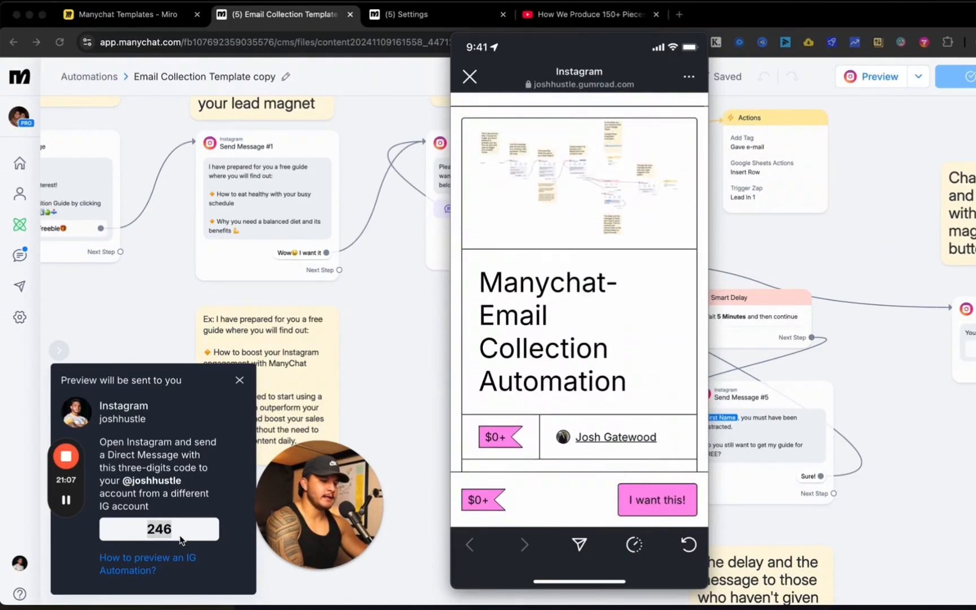
pyautogui.click(239, 381)
pyautogui.scroll(-3, 475, 327)
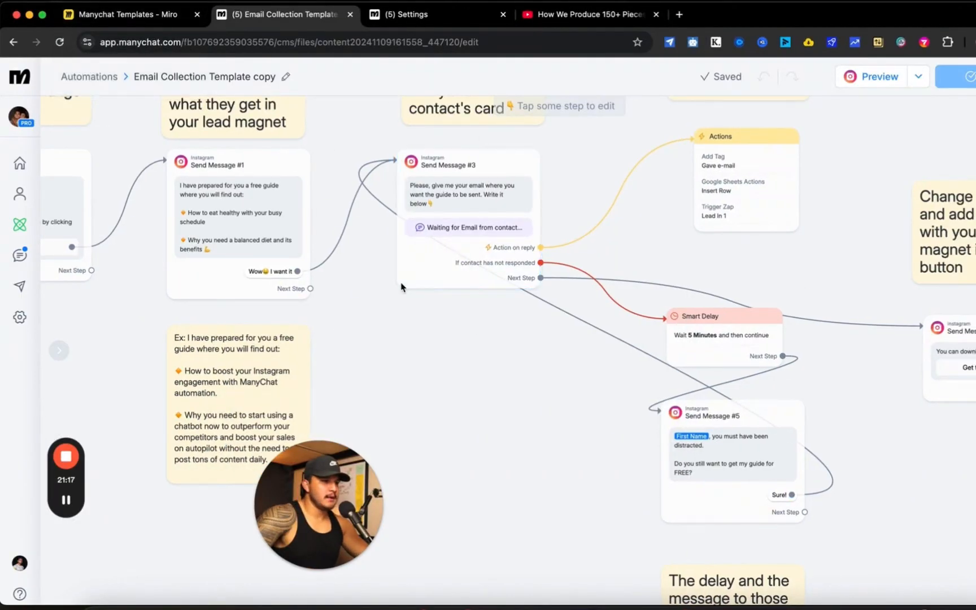
pyautogui.scroll(-3, 394, 288)
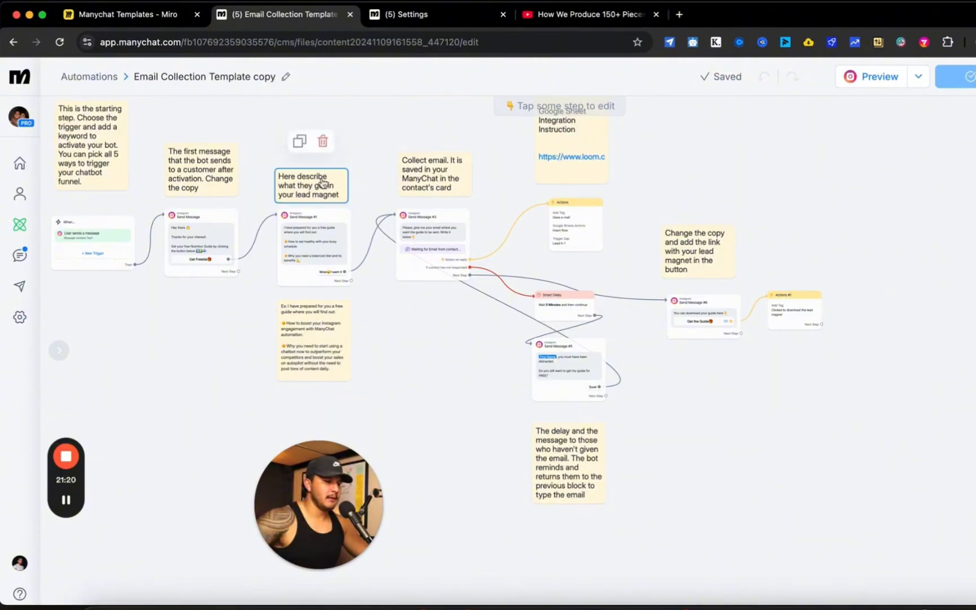
# - Switch to the Manychat Templates board in Miro and examine the IG Ecosystem diagram from Traffic through to Booked Call
pyautogui.click(163, 17)
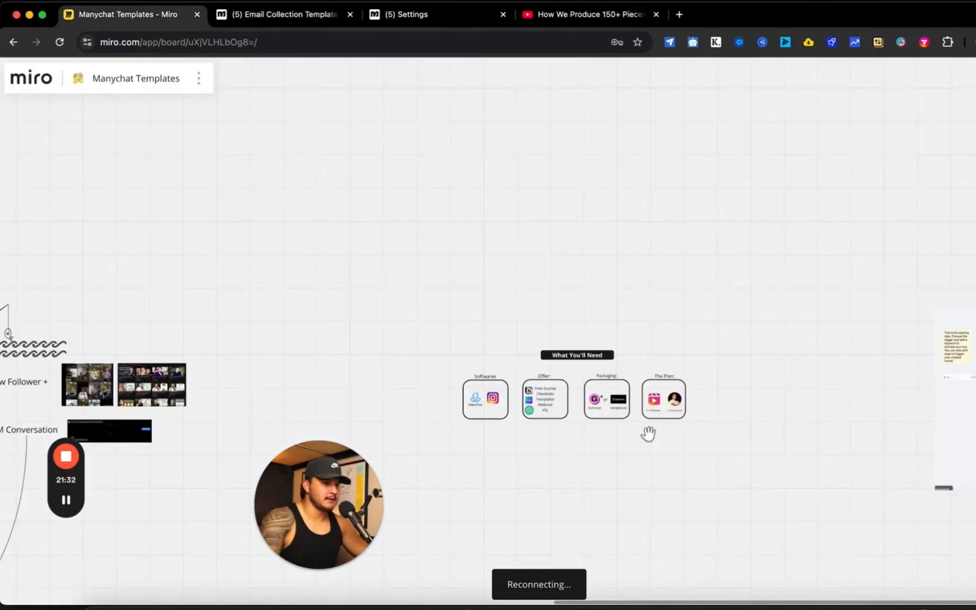
pyautogui.hscroll(-9, 411, 299)
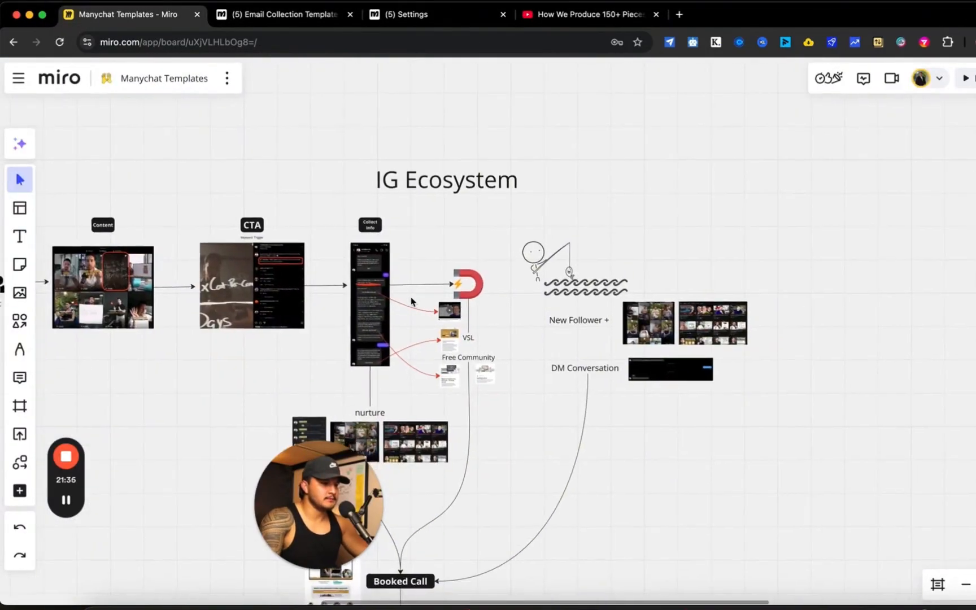
pyautogui.hscroll(-8, 411, 301)
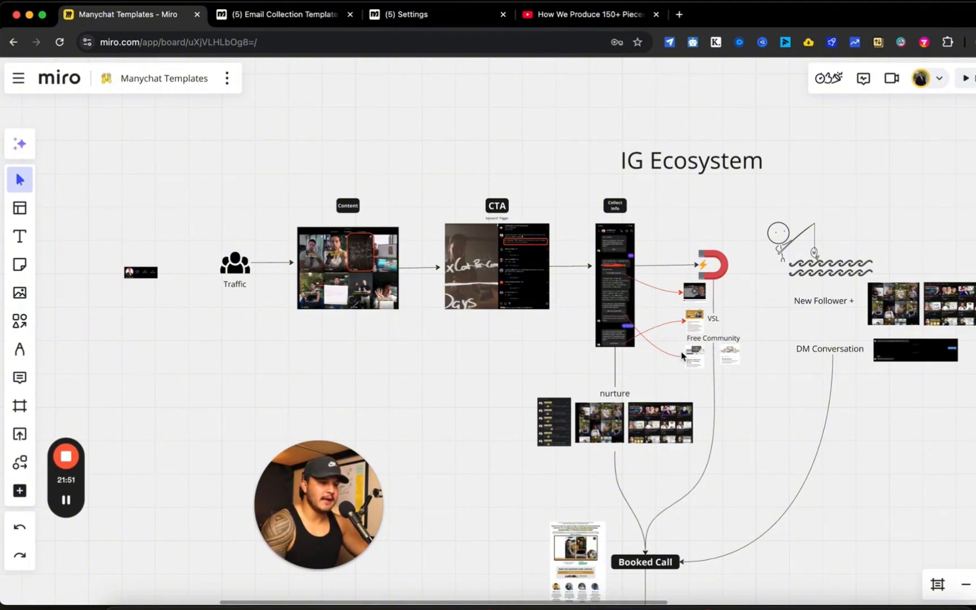
pyautogui.scroll(-5, 681, 354)
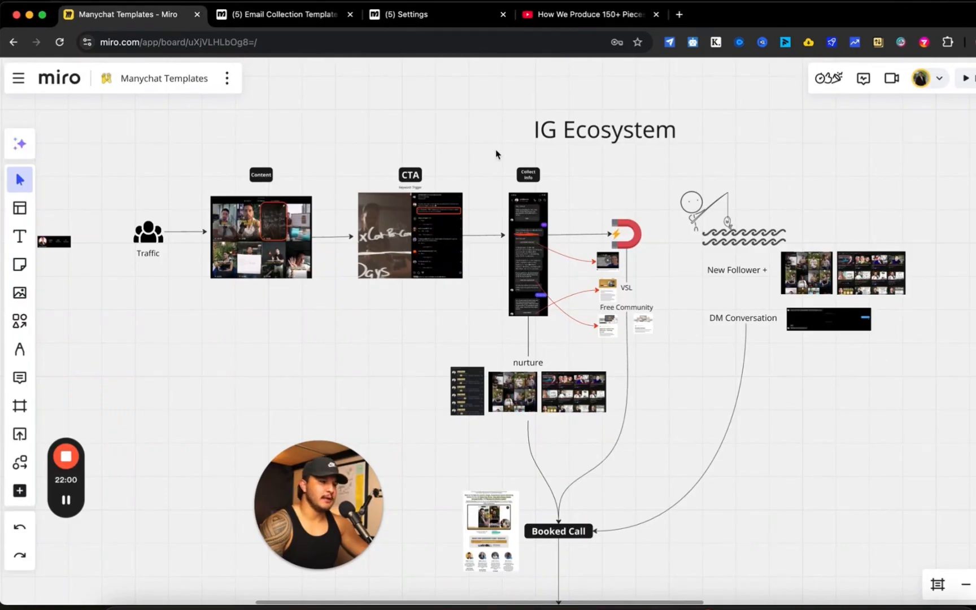
# - Review the What You'll Need section on the Miro board, including The Plan box, and the email collection flow image beside it
pyautogui.hscroll(10, 686, 245)
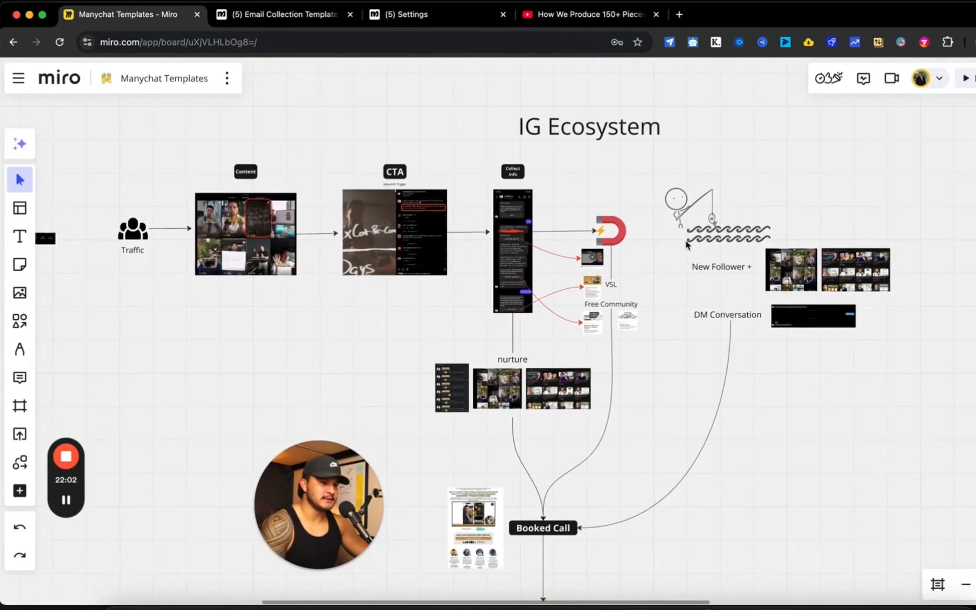
pyautogui.scroll(4, 685, 229)
pyautogui.scroll(4, 617, 406)
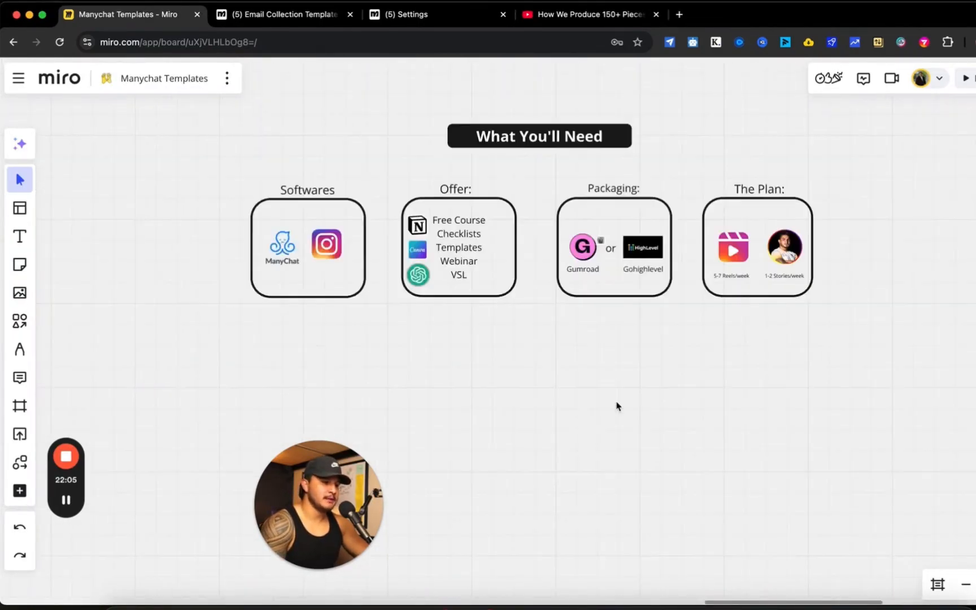
pyautogui.scroll(2, 617, 407)
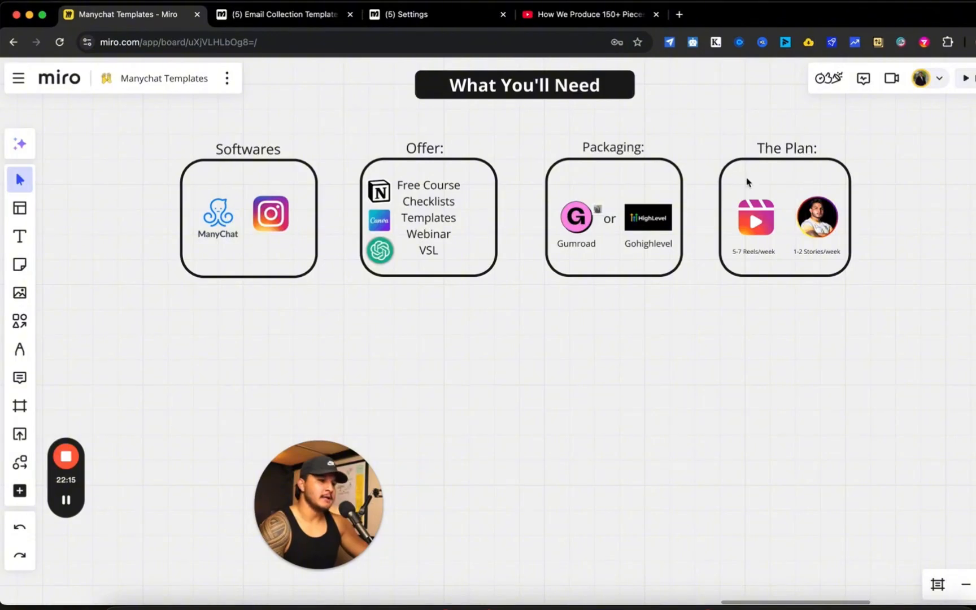
pyautogui.hscroll(5, 727, 298)
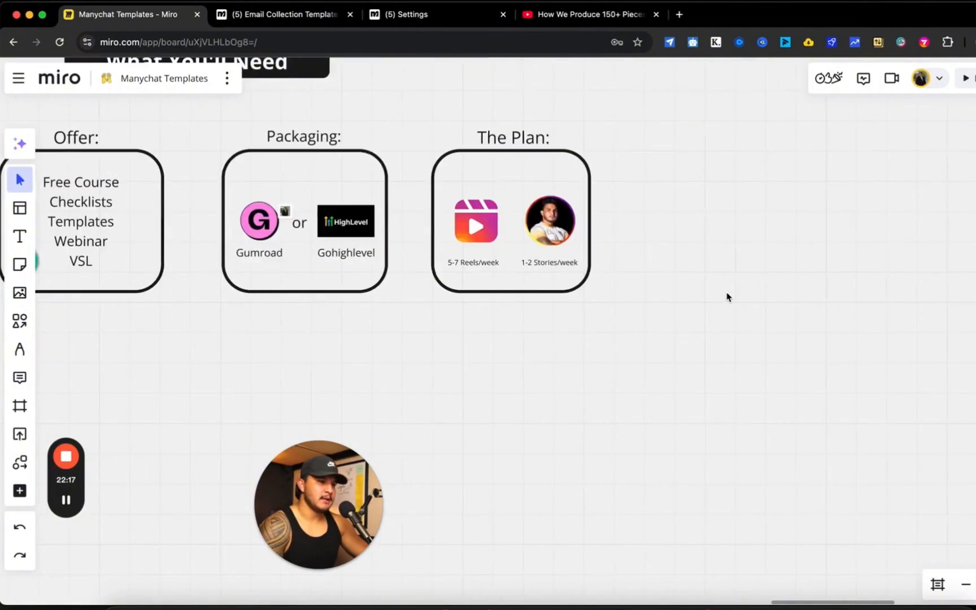
pyautogui.scroll(-5, 728, 297)
pyautogui.hscroll(10, 727, 297)
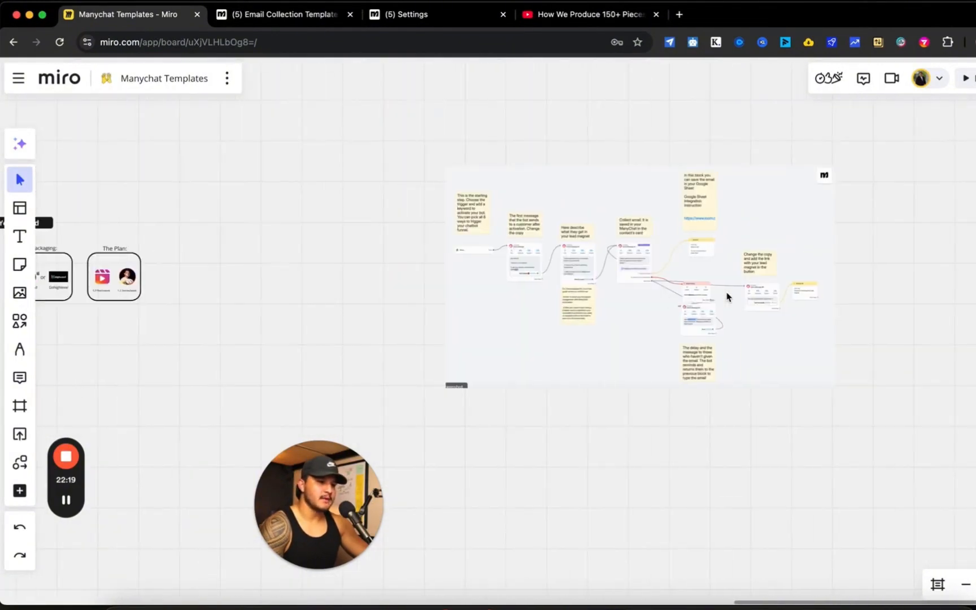